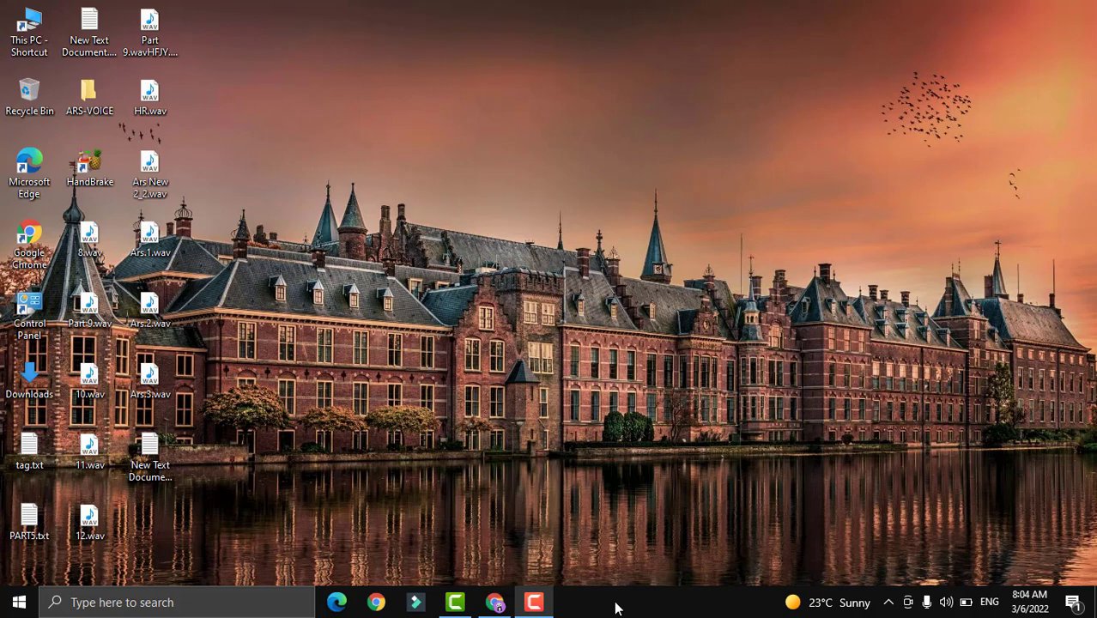
Step: Switch to Google Chrome and open the canva.com website
{"action": "left_click", "coordinate": [507, 612]}
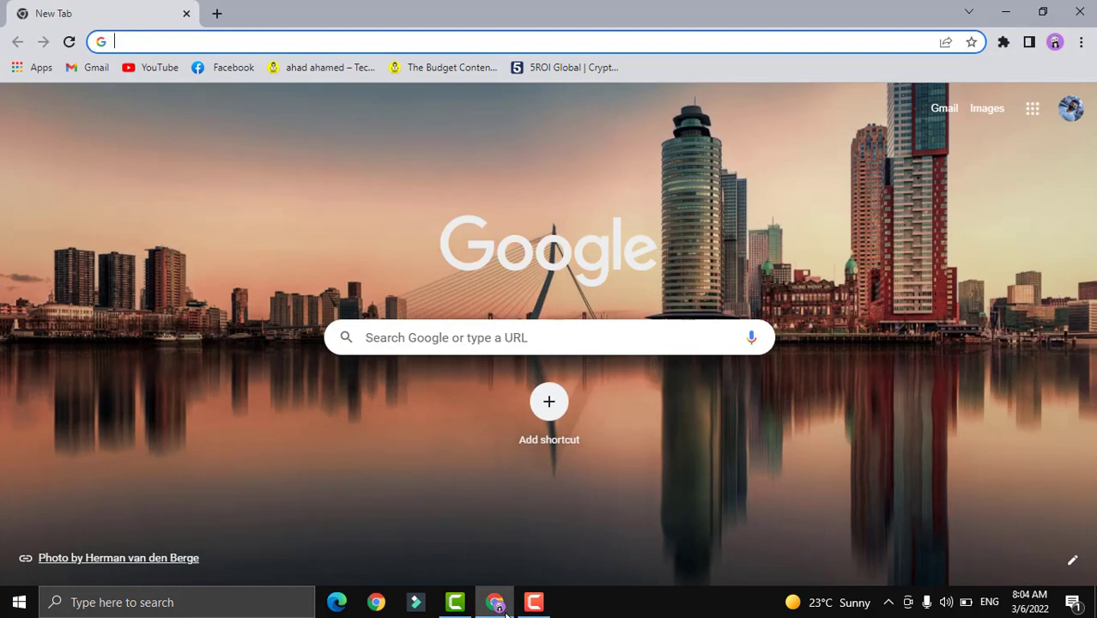
{"action": "left_click", "coordinate": [137, 40]}
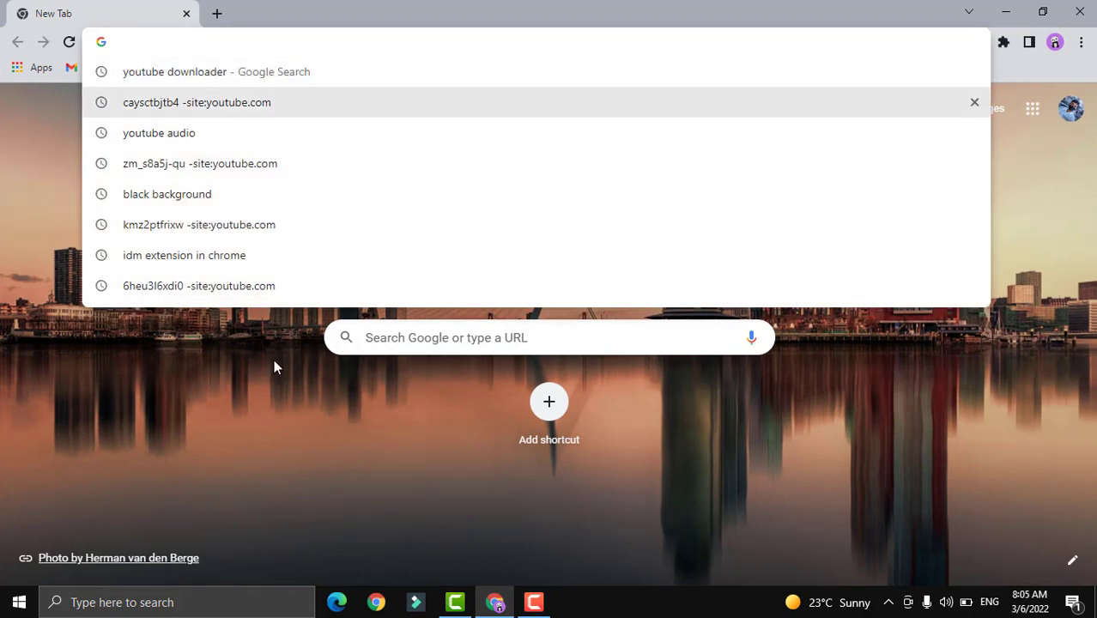
{"action": "type", "text": "C"}
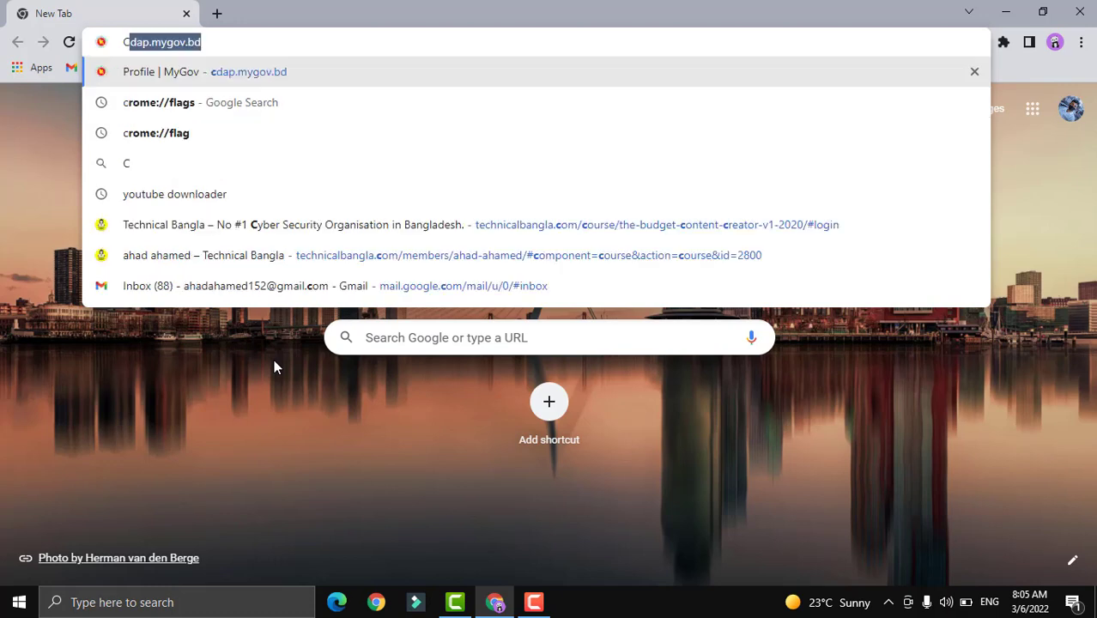
{"action": "type", "text": "ANV"}
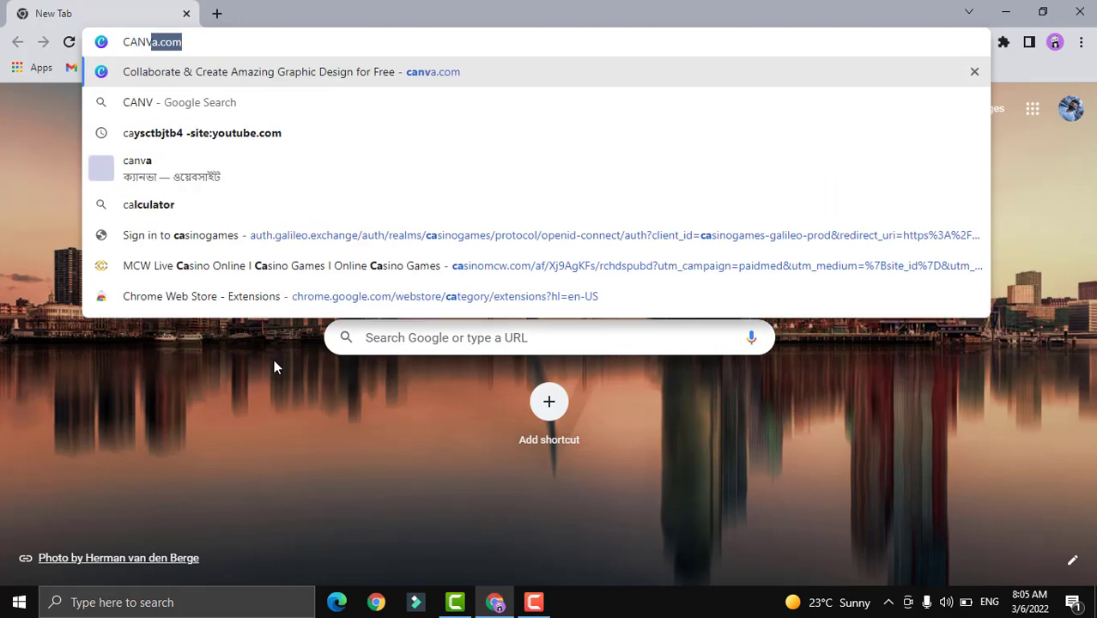
{"action": "type", "text": "A.COM"}
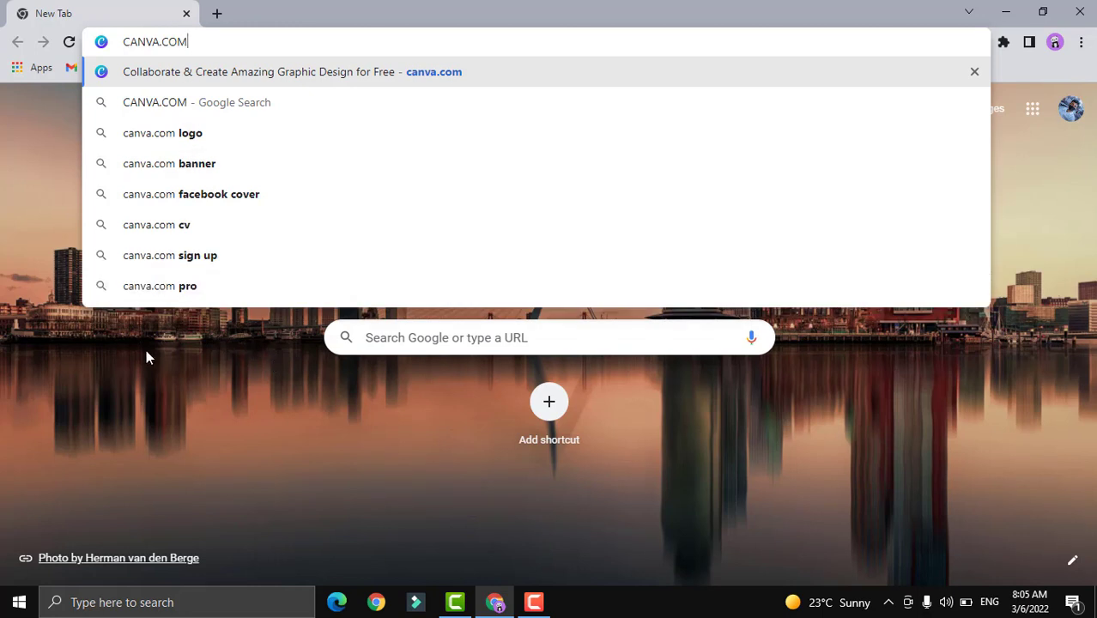
{"action": "key", "text": "Return"}
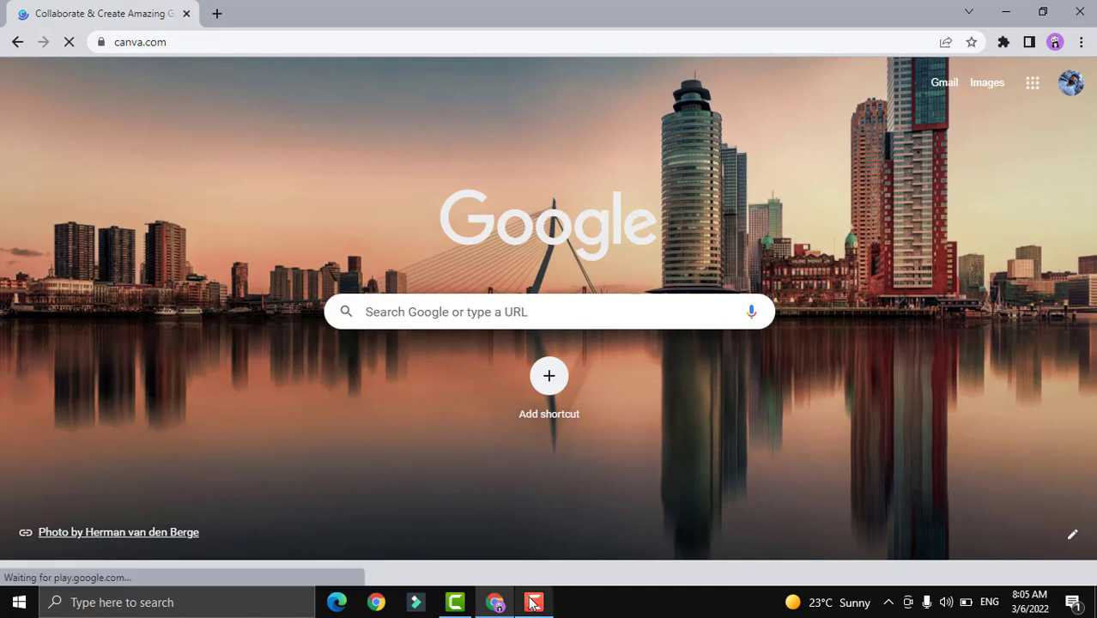
Step: Keep waiting for the unresponsive Canva page to load and dismiss the Google sign-in prompt
{"action": "mouse_move", "coordinate": [533, 603]}
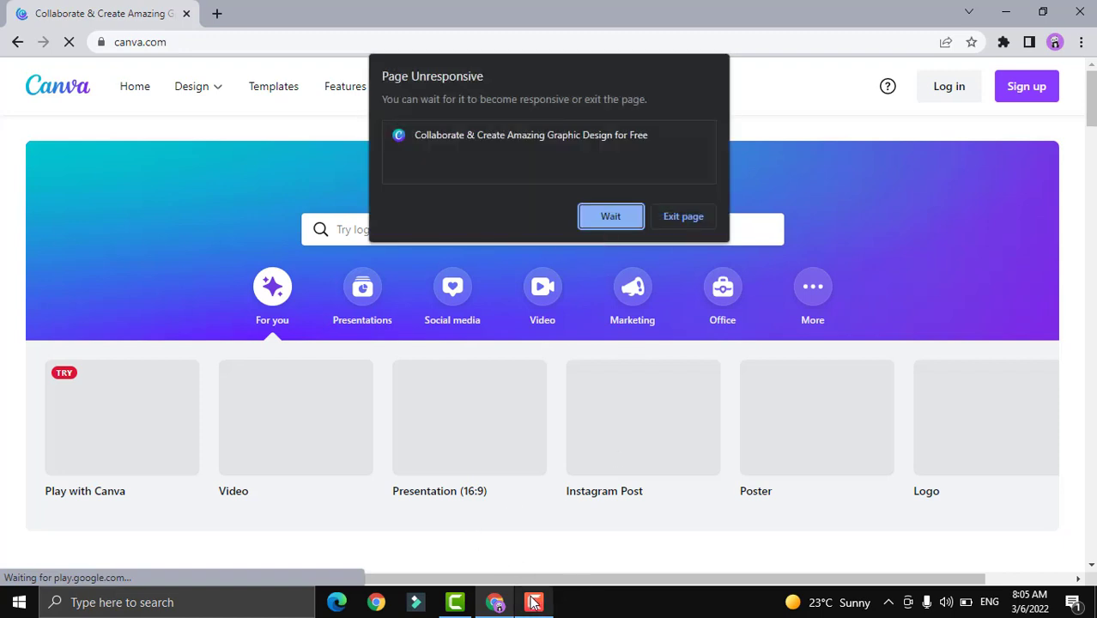
{"action": "left_click", "coordinate": [612, 218]}
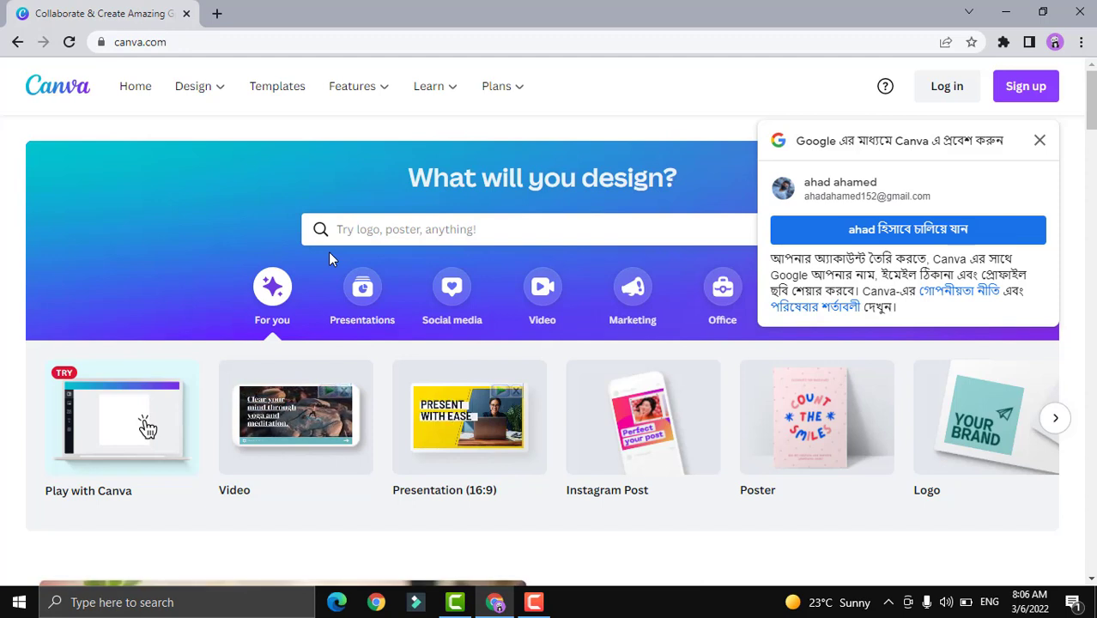
{"action": "left_click", "coordinate": [1039, 143]}
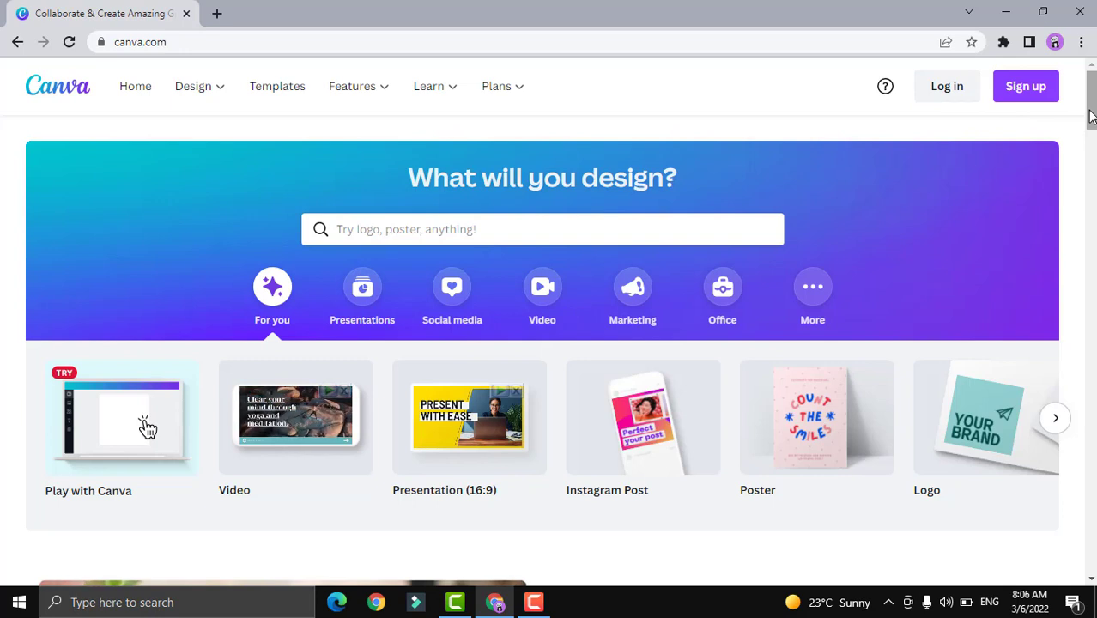
Step: Look over the Canva home page's sections on inspiration, collaboration and templates, and return to its start
{"action": "scroll", "coordinate": [958, 283], "scroll_direction": "down", "scroll_amount": 1}
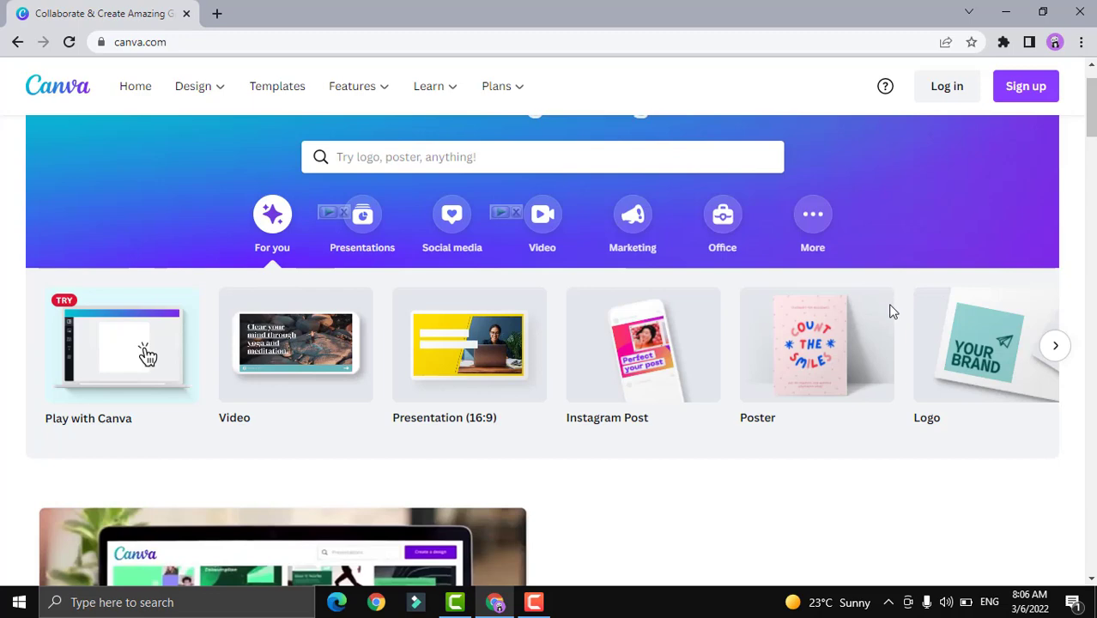
{"action": "scroll", "coordinate": [889, 311], "scroll_direction": "down", "scroll_amount": 1}
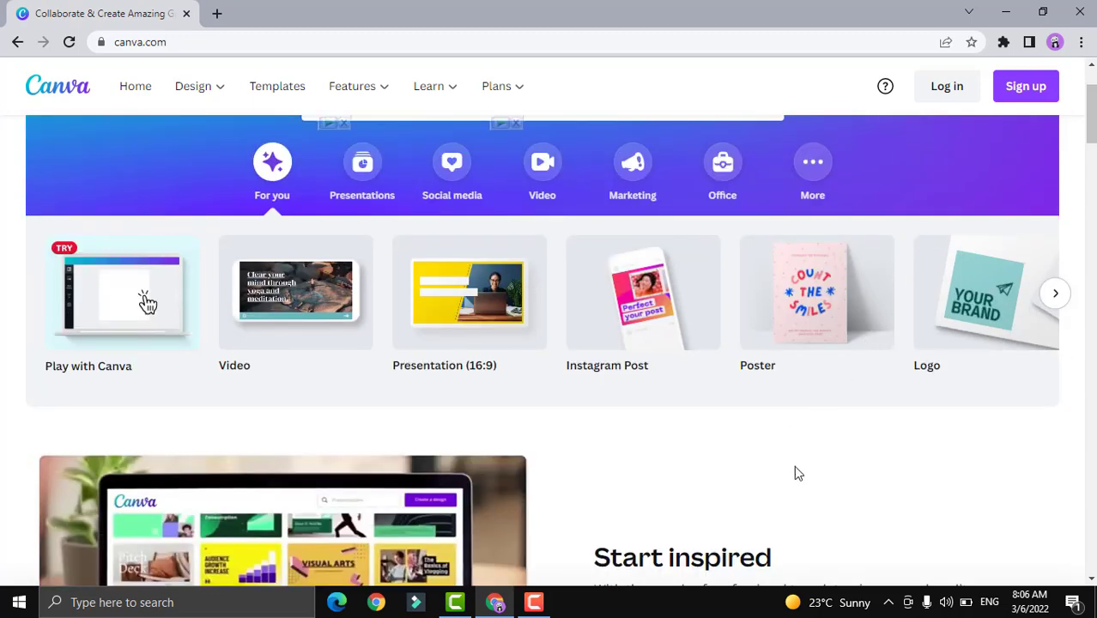
{"action": "scroll", "coordinate": [793, 470], "scroll_direction": "down", "scroll_amount": 2}
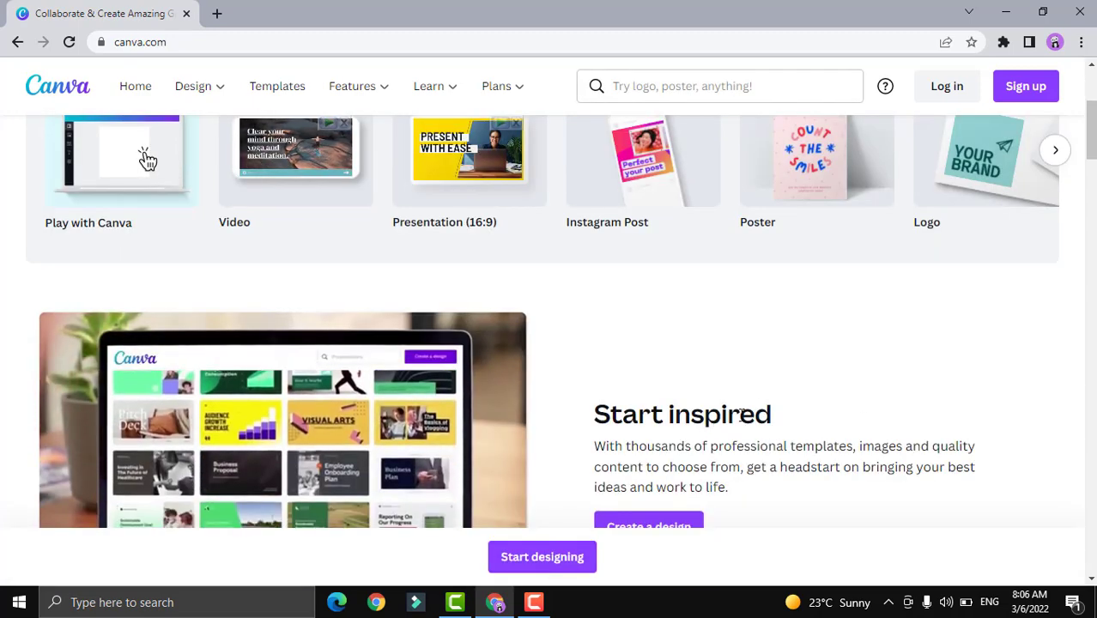
{"action": "scroll", "coordinate": [739, 421], "scroll_direction": "down", "scroll_amount": 1}
{"action": "scroll", "coordinate": [758, 406], "scroll_direction": "down", "scroll_amount": 5}
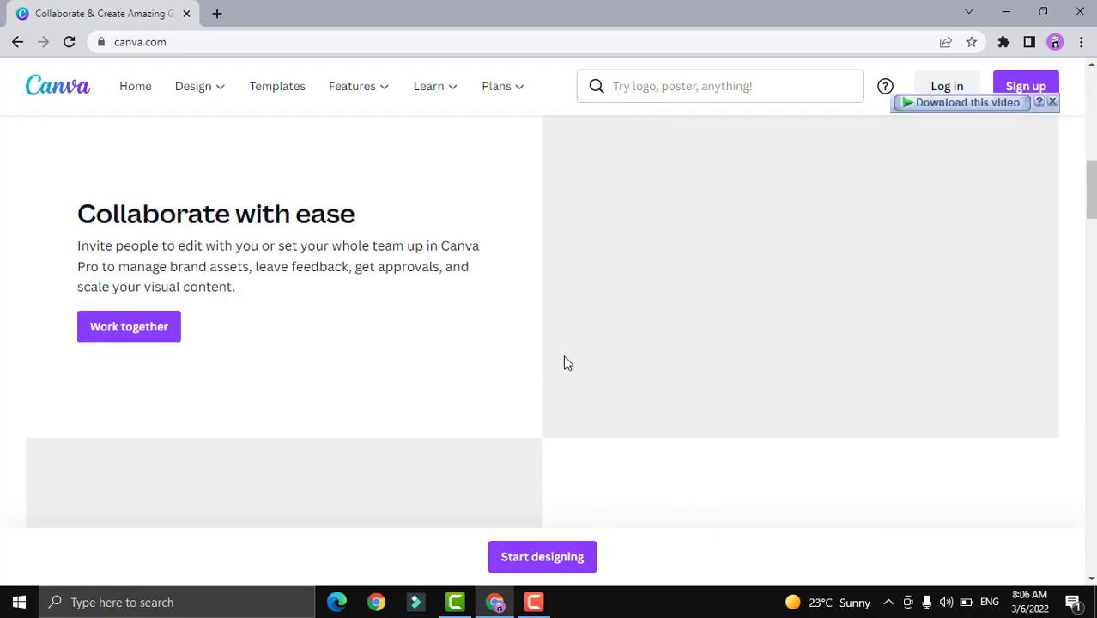
{"action": "scroll", "coordinate": [505, 356], "scroll_direction": "down", "scroll_amount": 4}
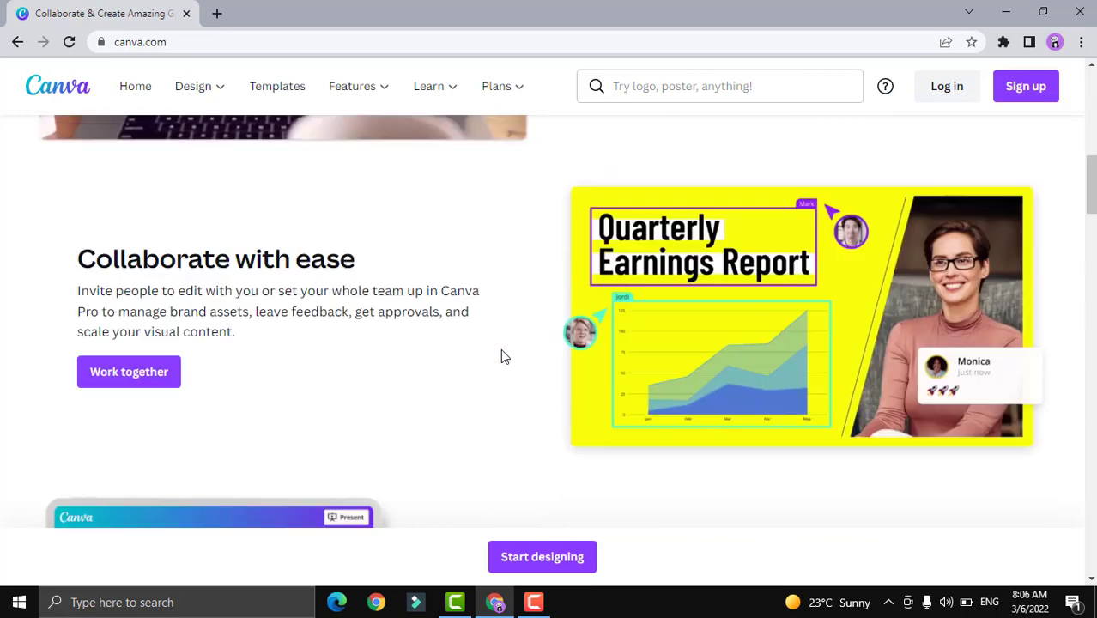
{"action": "scroll", "coordinate": [538, 365], "scroll_direction": "down", "scroll_amount": 5}
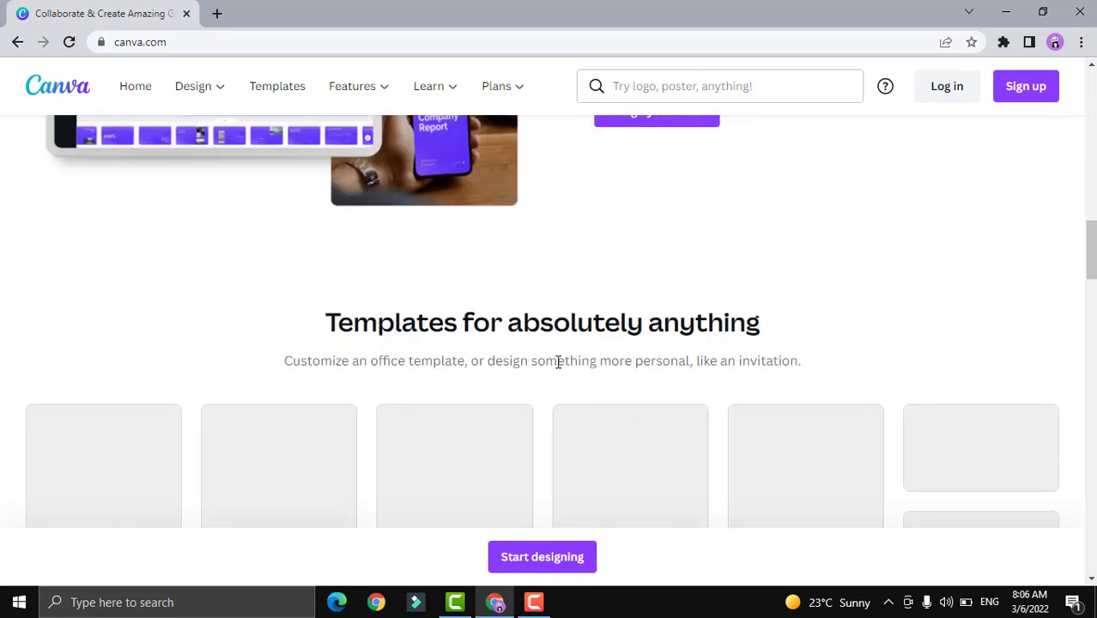
{"action": "scroll", "coordinate": [558, 362], "scroll_direction": "up", "scroll_amount": 3}
{"action": "scroll", "coordinate": [559, 365], "scroll_direction": "down", "scroll_amount": 3}
{"action": "scroll", "coordinate": [558, 361], "scroll_direction": "up", "scroll_amount": 10}
{"action": "scroll", "coordinate": [550, 362], "scroll_direction": "up", "scroll_amount": 2}
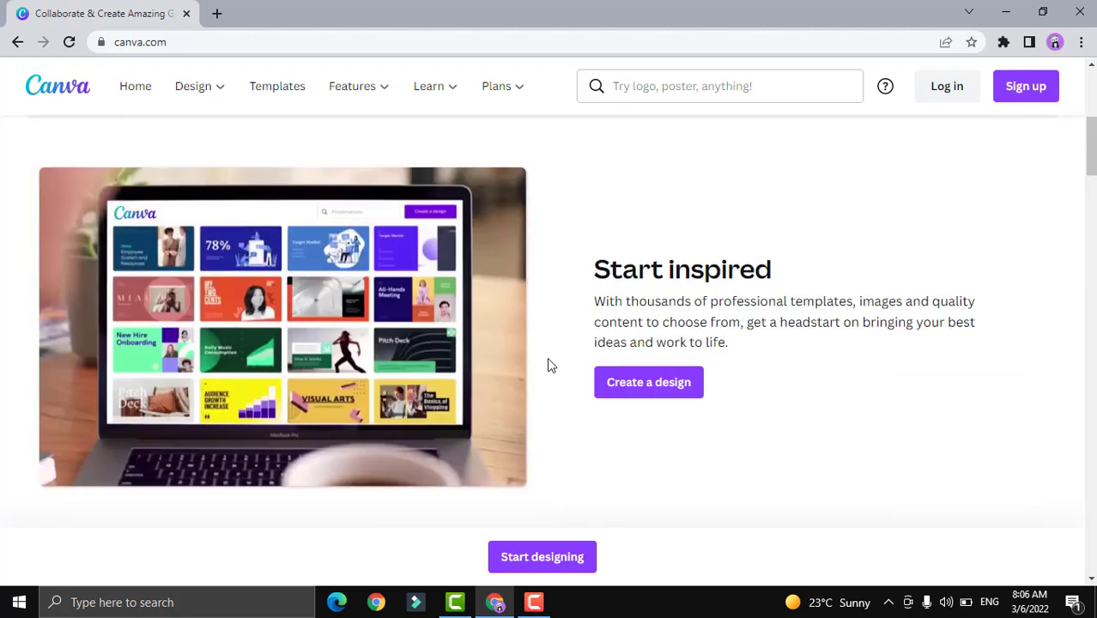
{"action": "scroll", "coordinate": [547, 360], "scroll_direction": "up", "scroll_amount": 5}
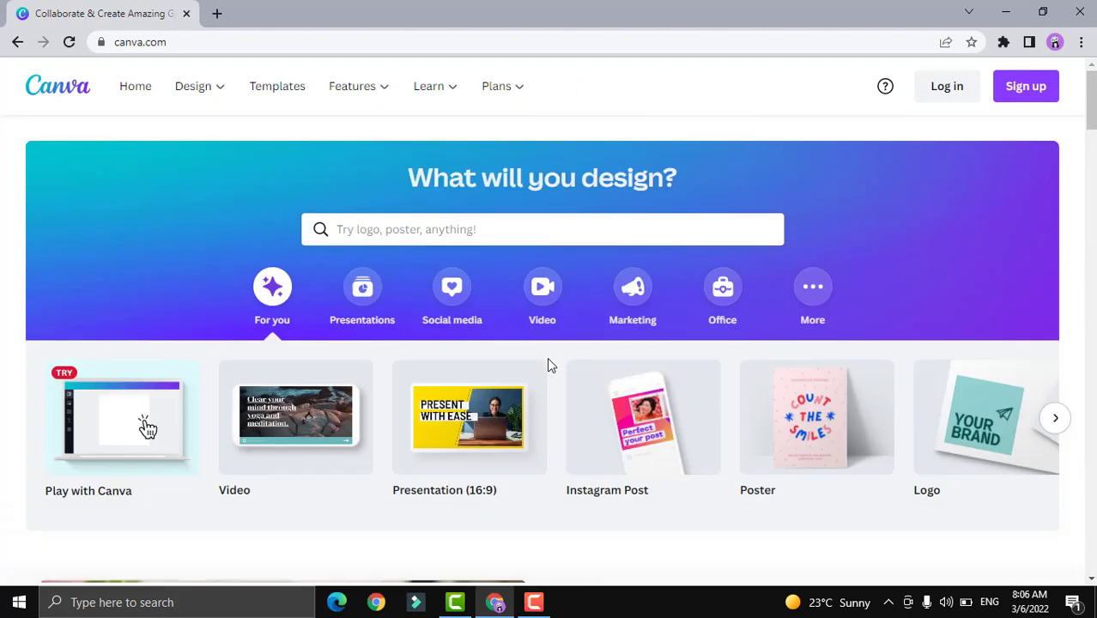
Step: Search the Canva design types for LOGO and create a blank Logo design of 500 × 500 px
{"action": "left_click", "coordinate": [362, 231]}
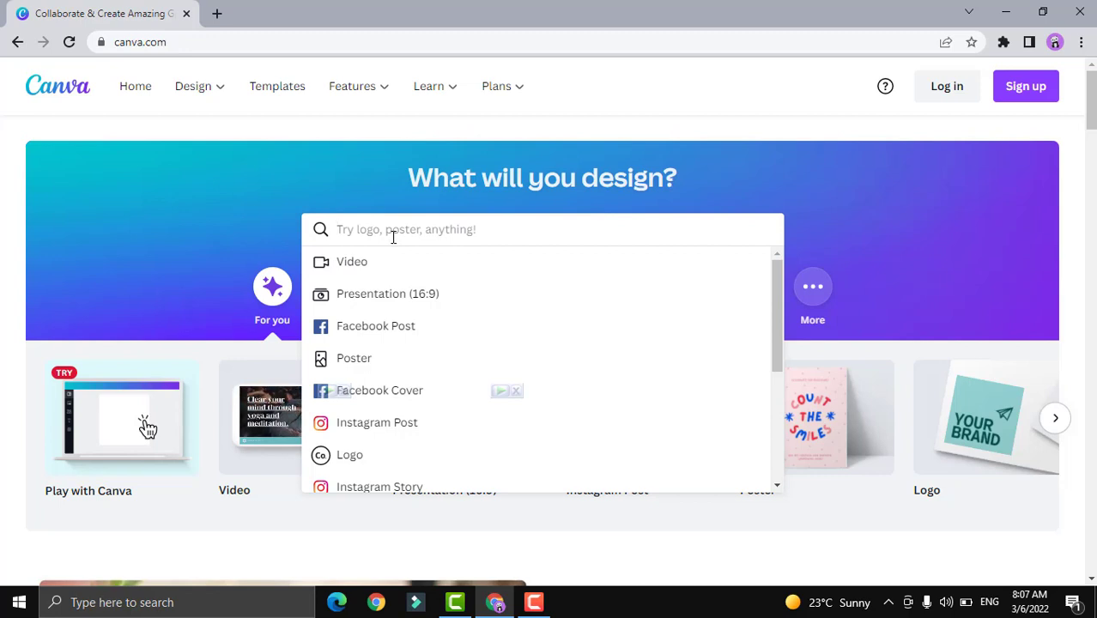
{"action": "type", "text": "LOGO"}
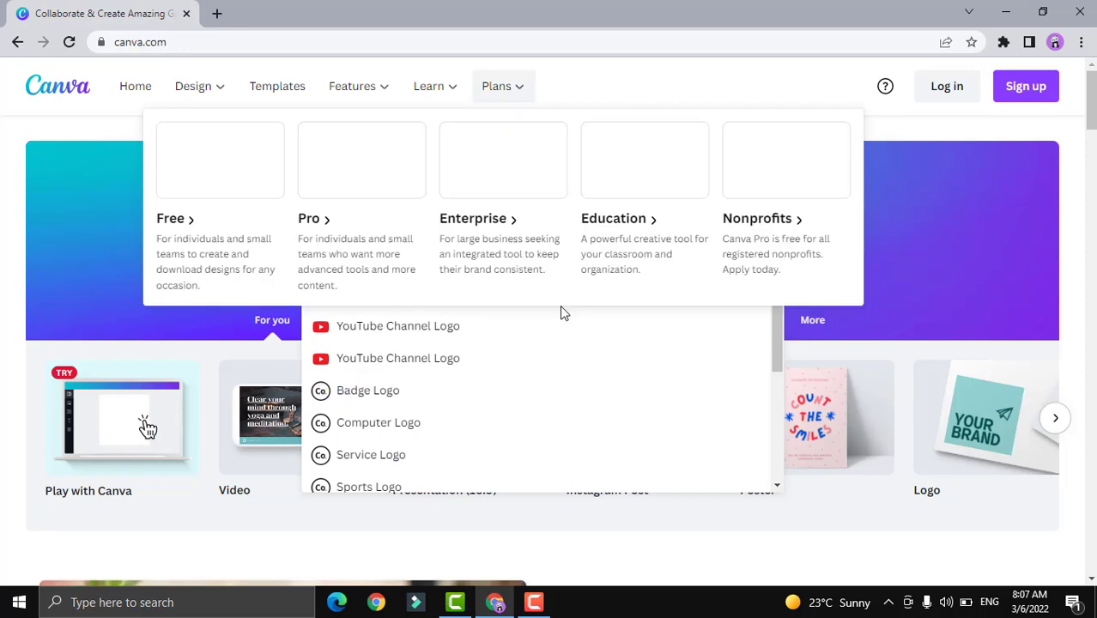
{"action": "scroll", "coordinate": [618, 322], "scroll_direction": "down", "scroll_amount": 8}
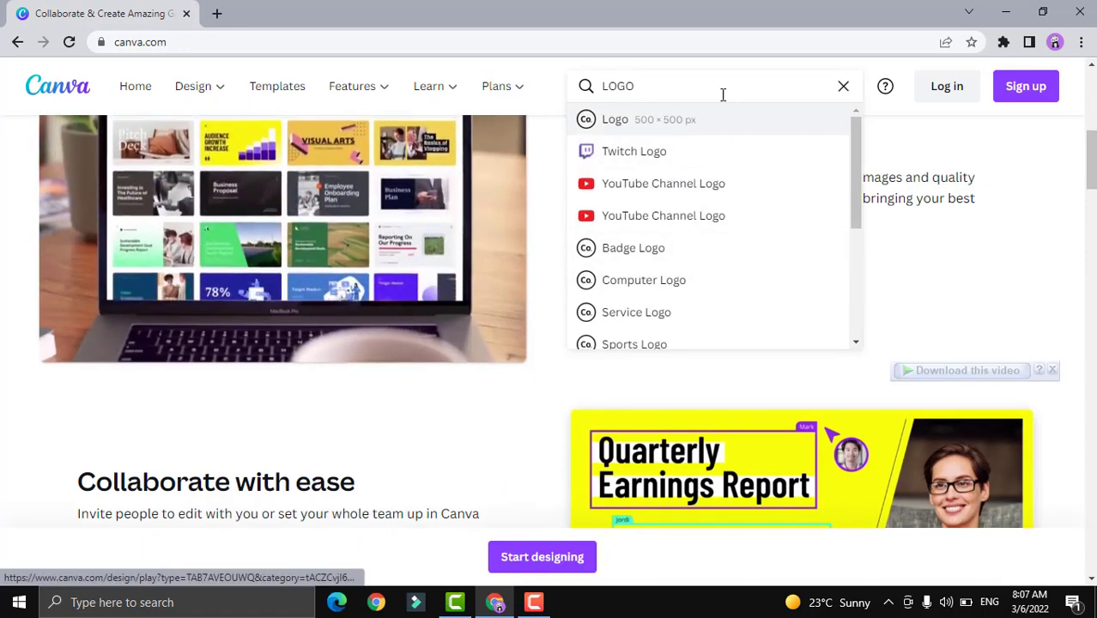
{"action": "left_click", "coordinate": [615, 120]}
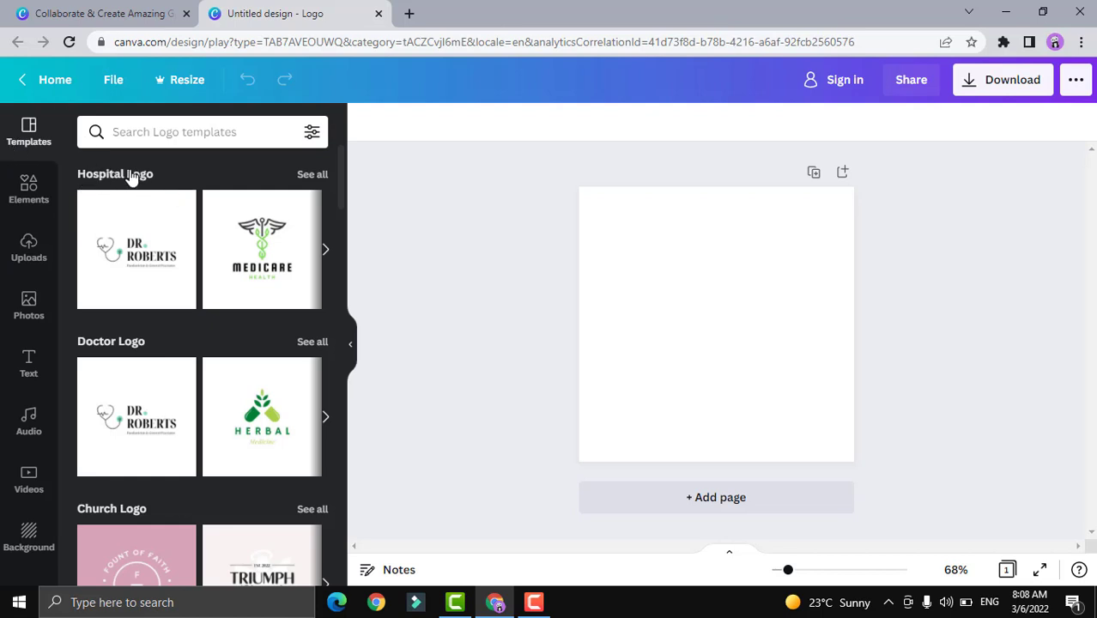
Step: Examine the logo template categories, such as event, animated, gaming, fashion, education, sports and restaurant logos
{"action": "scroll", "coordinate": [256, 421], "scroll_direction": "down", "scroll_amount": 3}
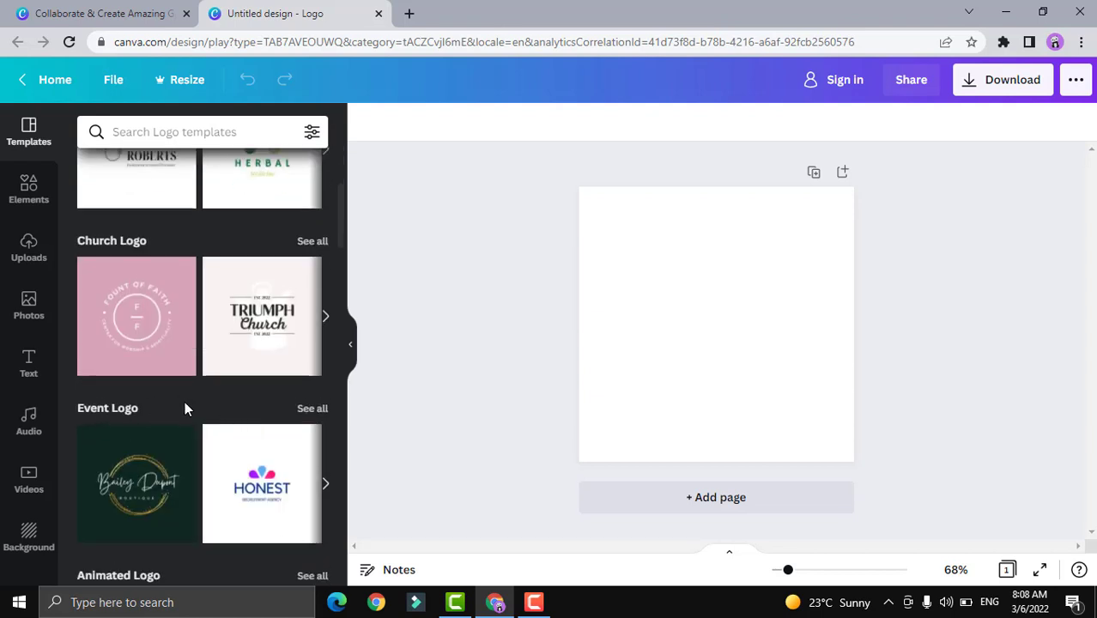
{"action": "scroll", "coordinate": [185, 402], "scroll_direction": "down", "scroll_amount": 3}
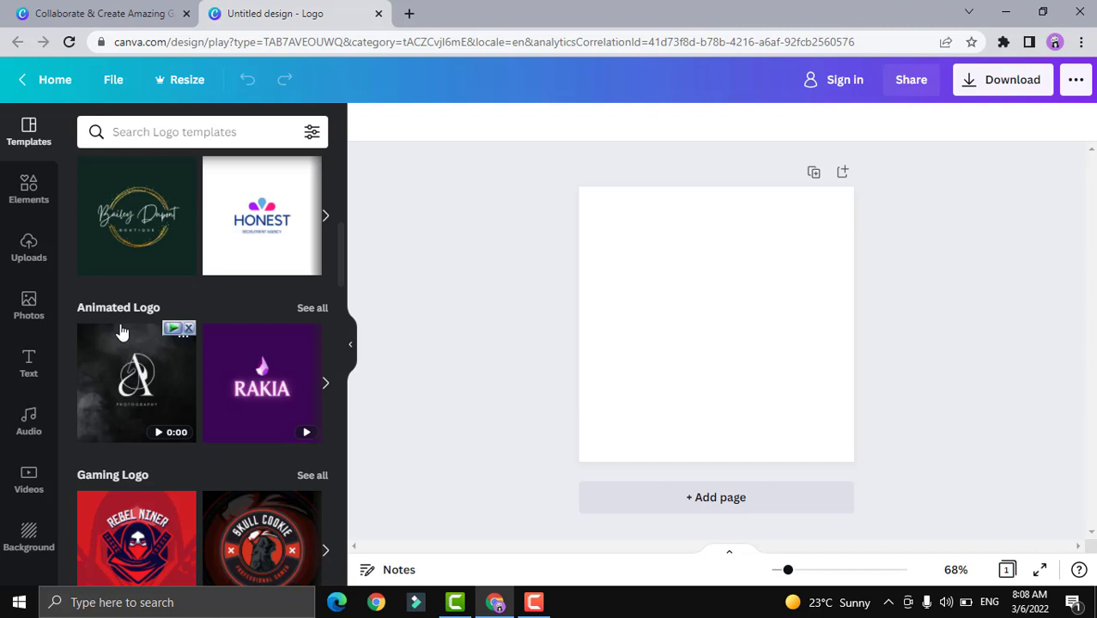
{"action": "scroll", "coordinate": [148, 466], "scroll_direction": "down", "scroll_amount": 3}
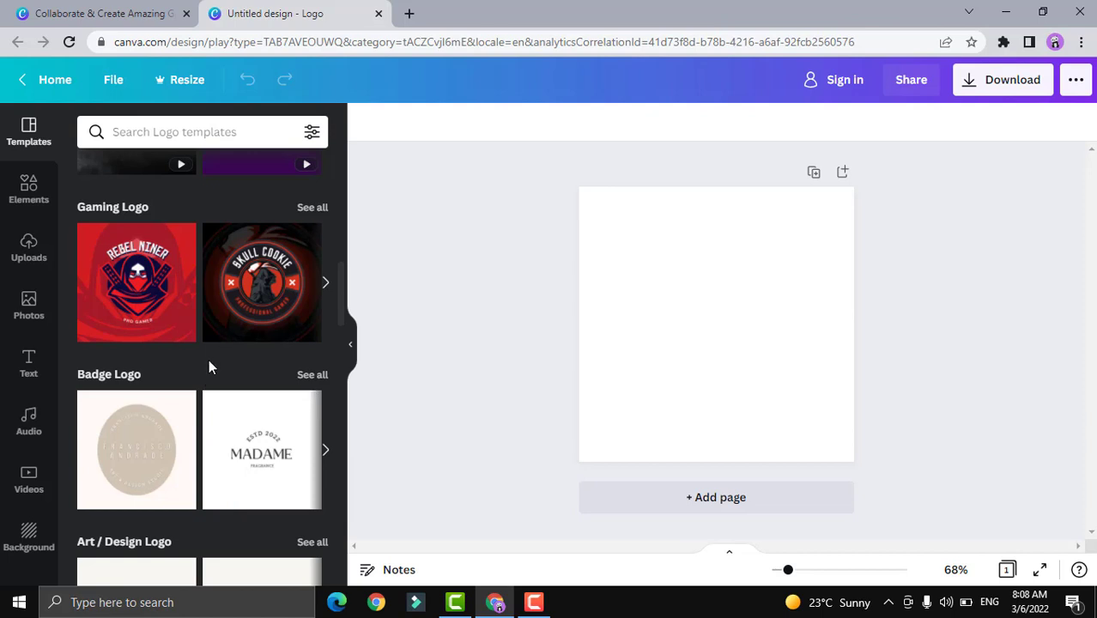
{"action": "scroll", "coordinate": [194, 418], "scroll_direction": "down", "scroll_amount": 5}
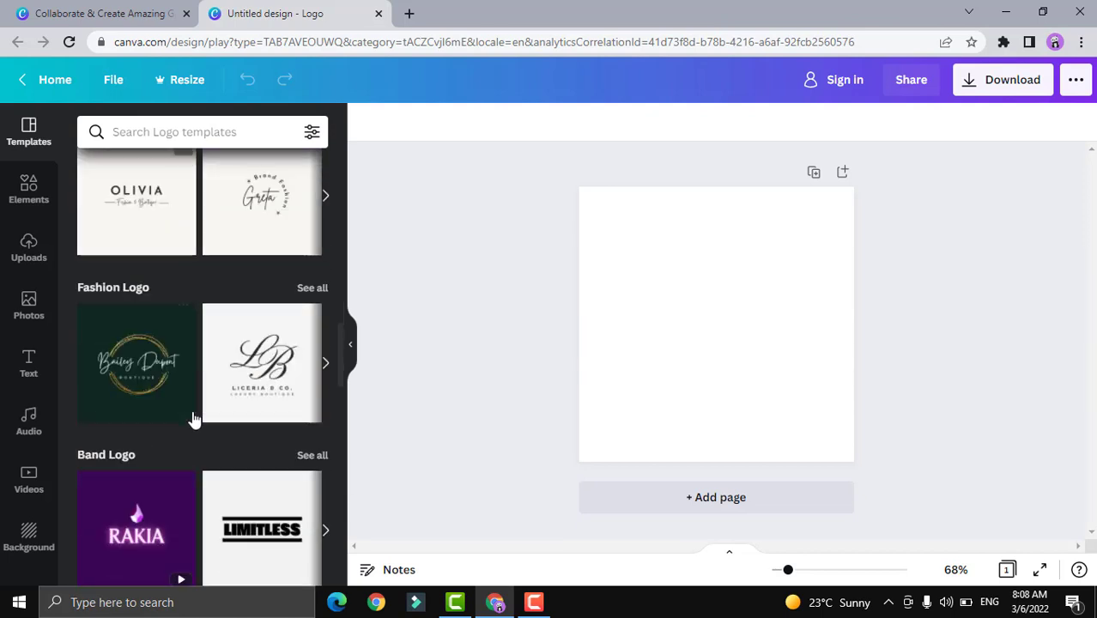
{"action": "scroll", "coordinate": [194, 418], "scroll_direction": "down", "scroll_amount": 1}
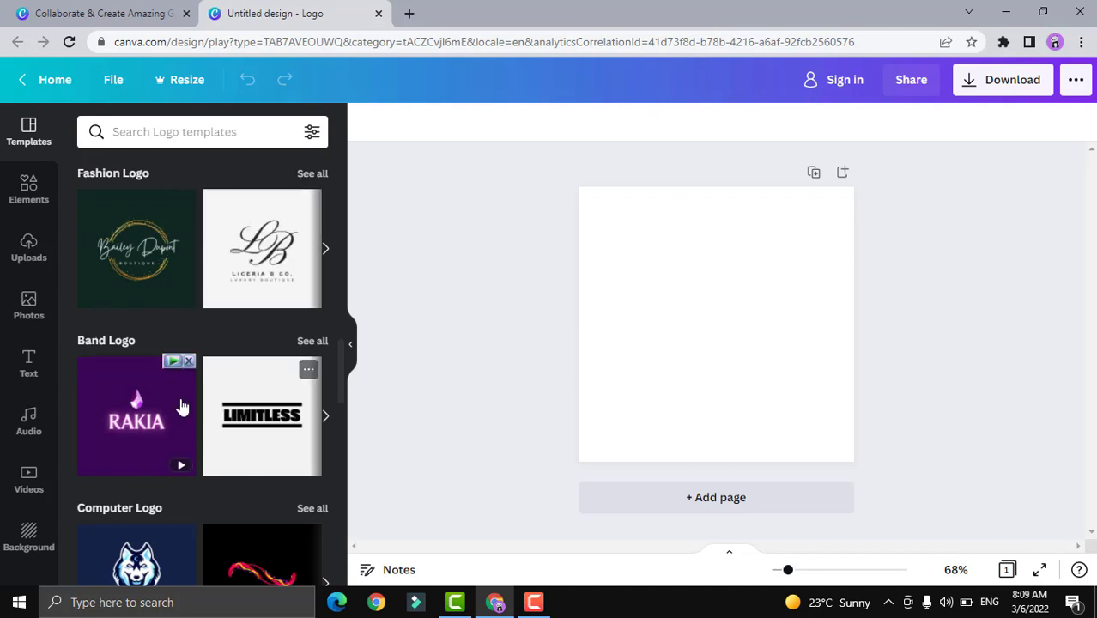
{"action": "scroll", "coordinate": [221, 521], "scroll_direction": "down", "scroll_amount": 6}
{"action": "scroll", "coordinate": [221, 510], "scroll_direction": "up", "scroll_amount": 3}
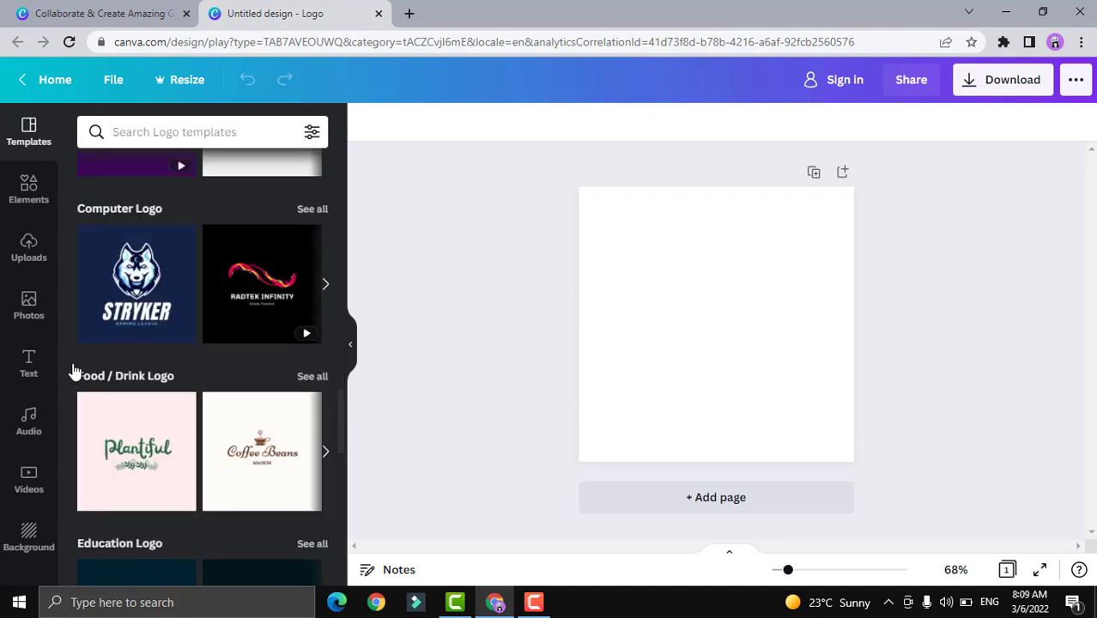
{"action": "scroll", "coordinate": [167, 404], "scroll_direction": "up", "scroll_amount": 1}
{"action": "scroll", "coordinate": [191, 411], "scroll_direction": "down", "scroll_amount": 3}
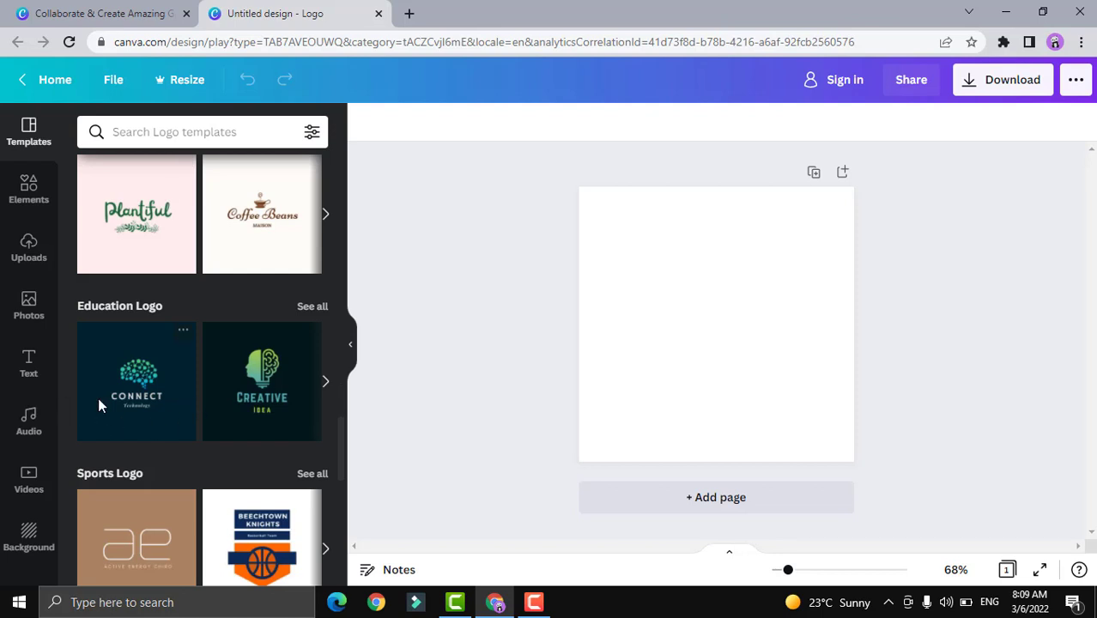
{"action": "scroll", "coordinate": [240, 443], "scroll_direction": "down", "scroll_amount": 3}
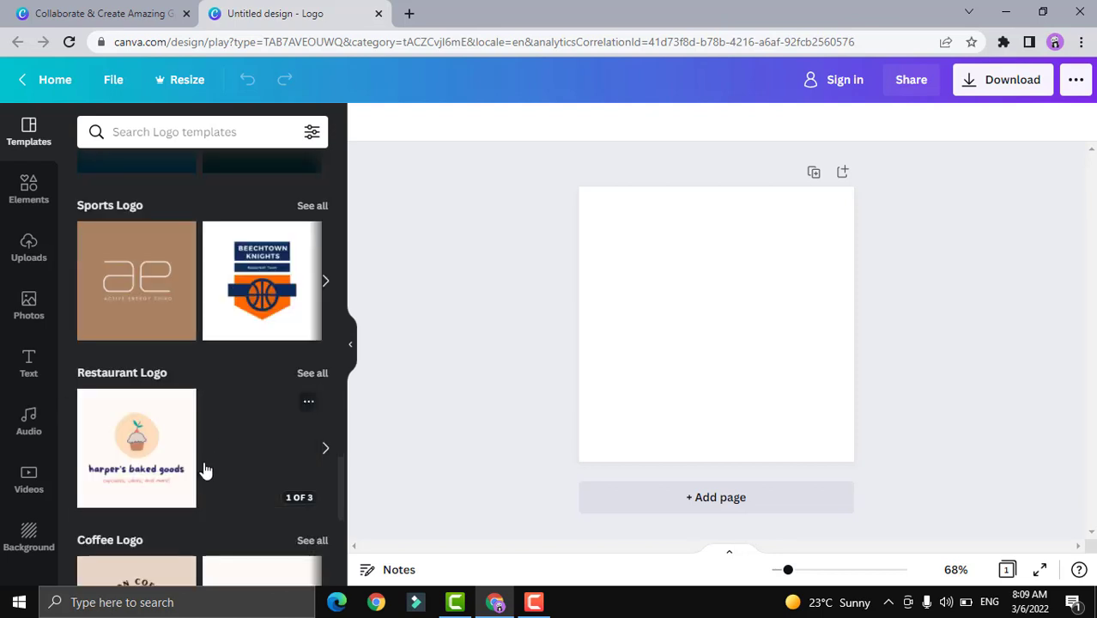
{"action": "left_click", "coordinate": [36, 204]}
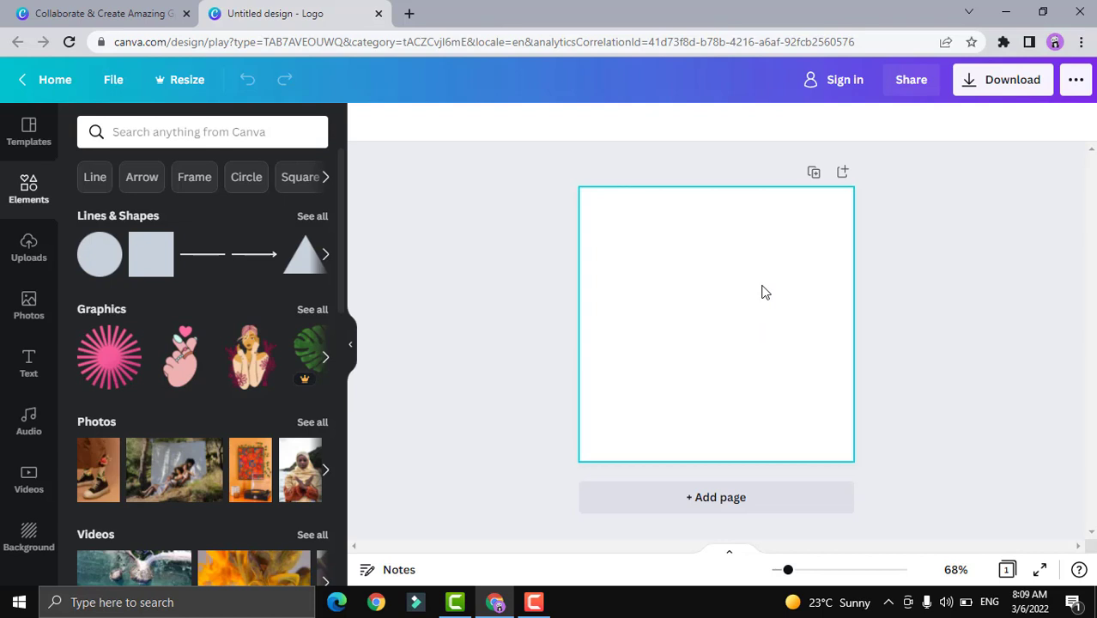
{"action": "left_click", "coordinate": [25, 265]}
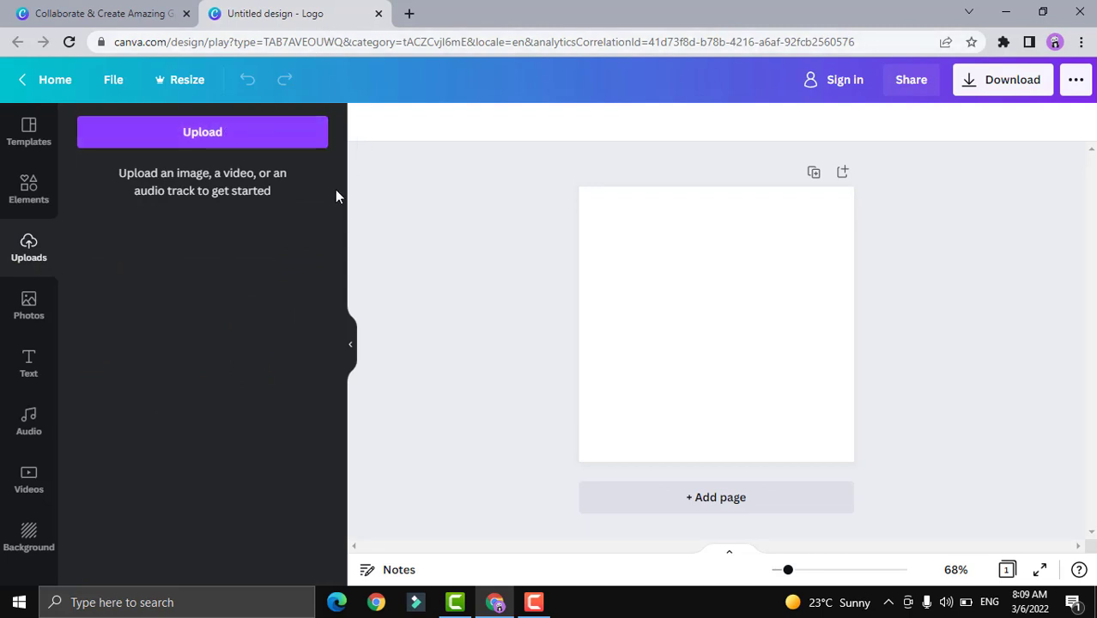
{"action": "left_click", "coordinate": [30, 362]}
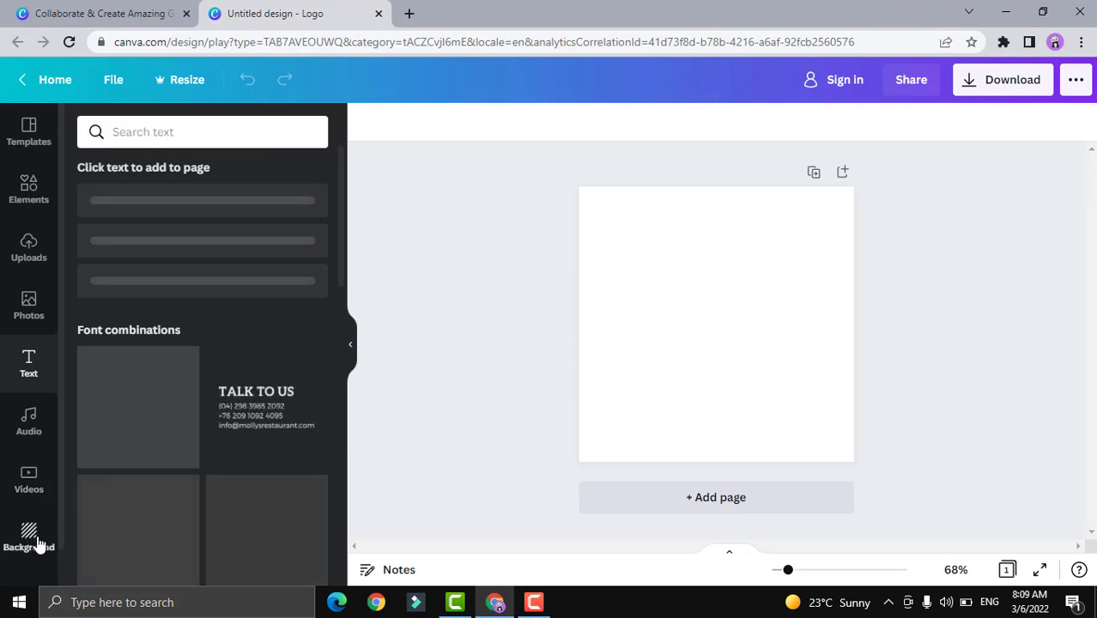
Step: Try a coral red page background, and set the blank logo page's background colour to purple
{"action": "left_click", "coordinate": [29, 541]}
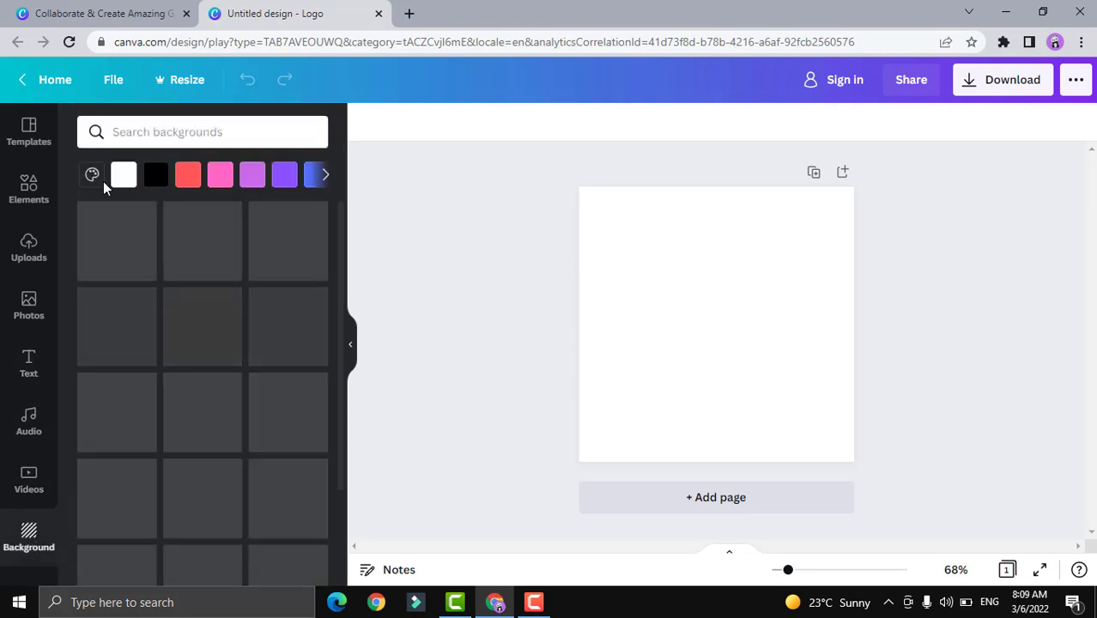
{"action": "left_click", "coordinate": [187, 177]}
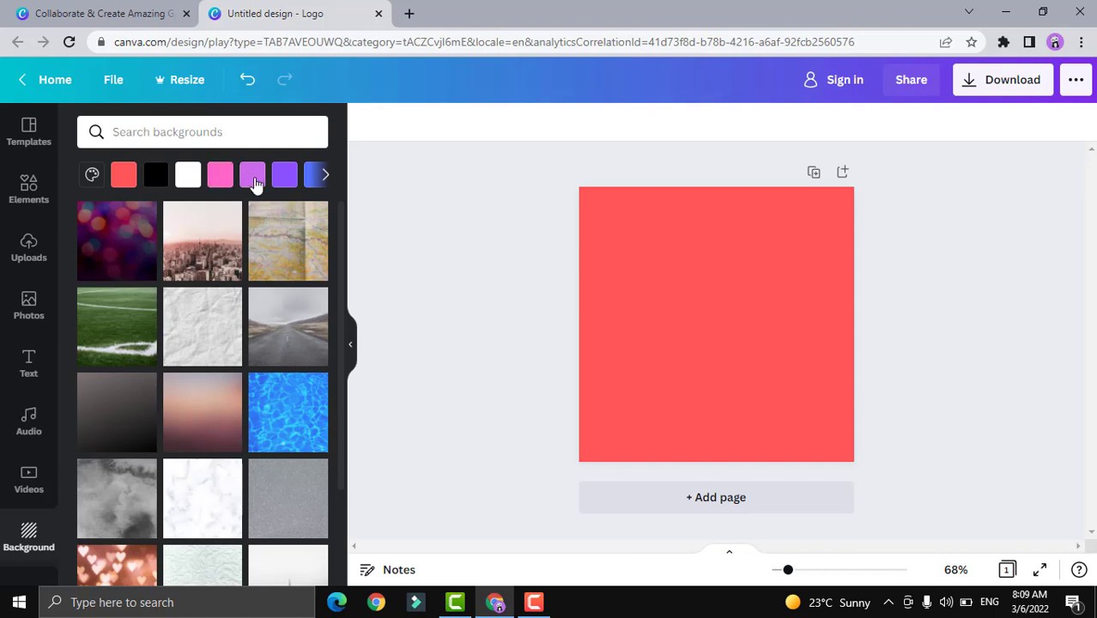
{"action": "left_click", "coordinate": [286, 176]}
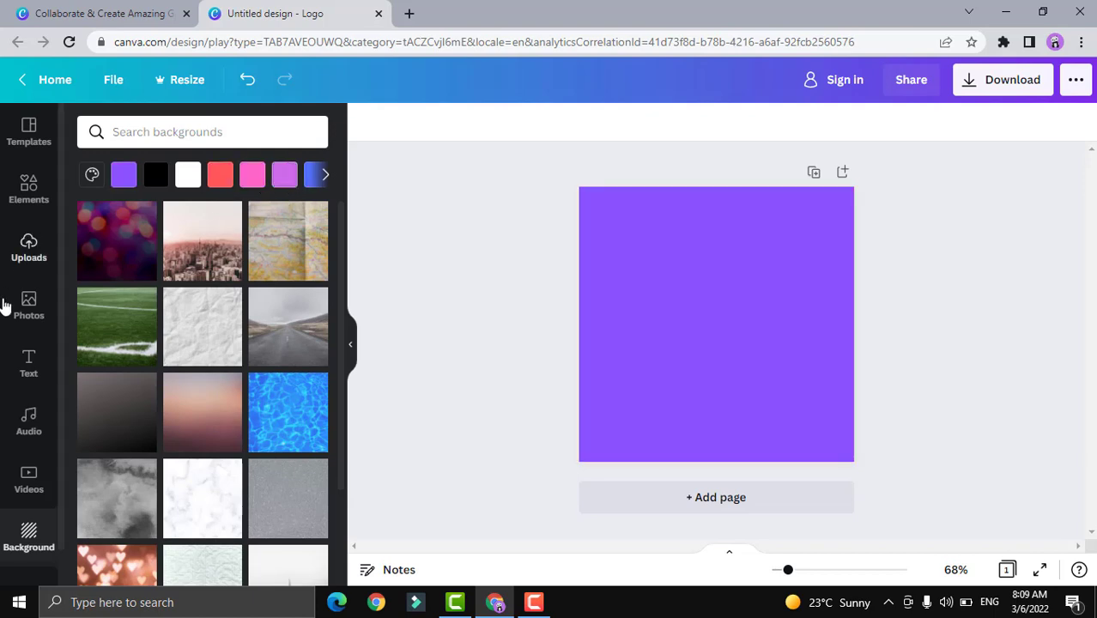
Step: Examine the logo template categories again, including games, beauty, basketball, band, computer, food and drink, badge and art logos
{"action": "left_click", "coordinate": [41, 136]}
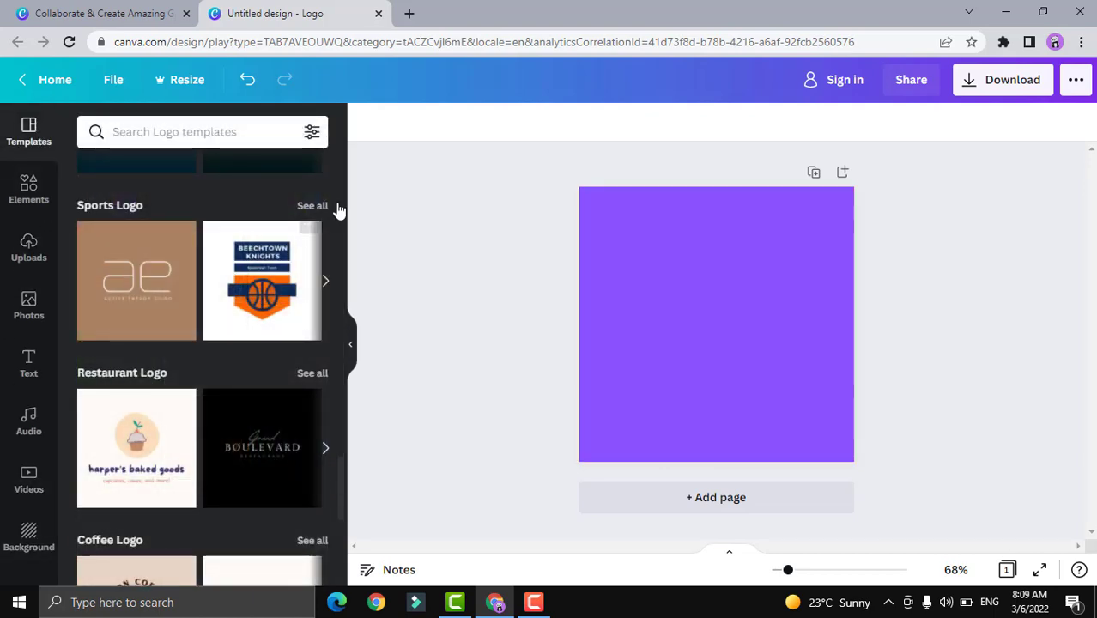
{"action": "scroll", "coordinate": [289, 314], "scroll_direction": "down", "scroll_amount": 5}
{"action": "scroll", "coordinate": [277, 329], "scroll_direction": "down", "scroll_amount": 3}
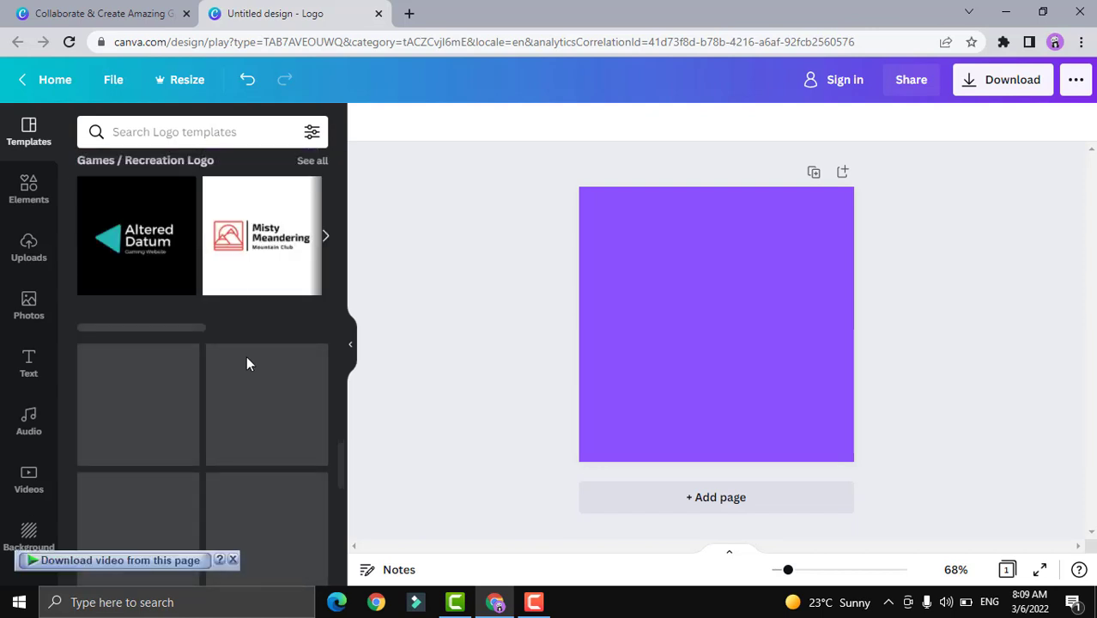
{"action": "scroll", "coordinate": [290, 319], "scroll_direction": "down", "scroll_amount": 3}
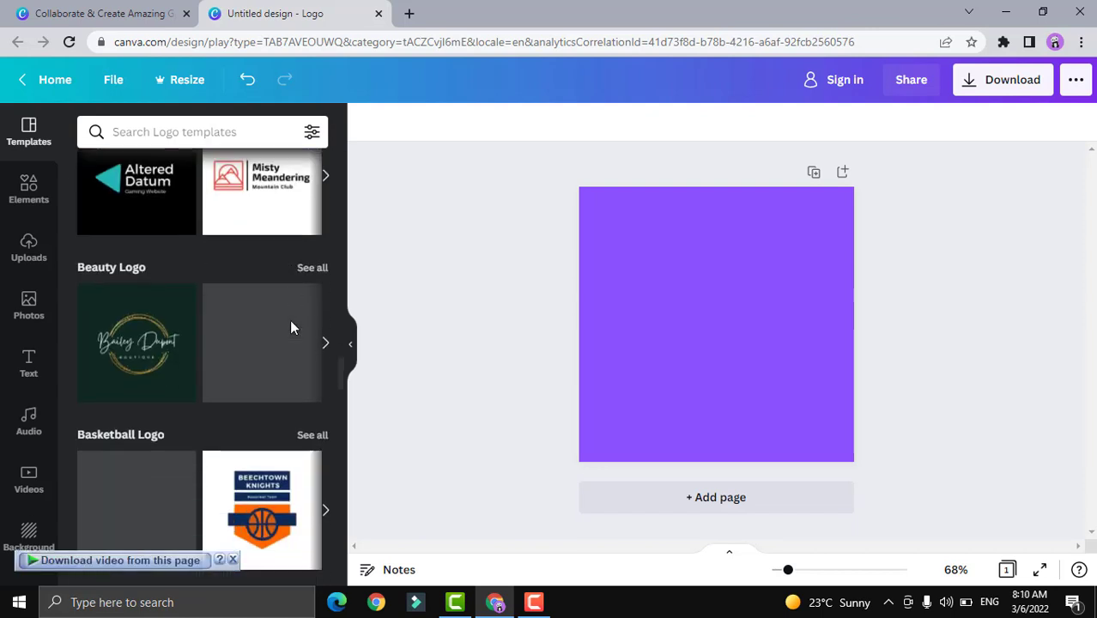
{"action": "scroll", "coordinate": [195, 393], "scroll_direction": "up", "scroll_amount": 8}
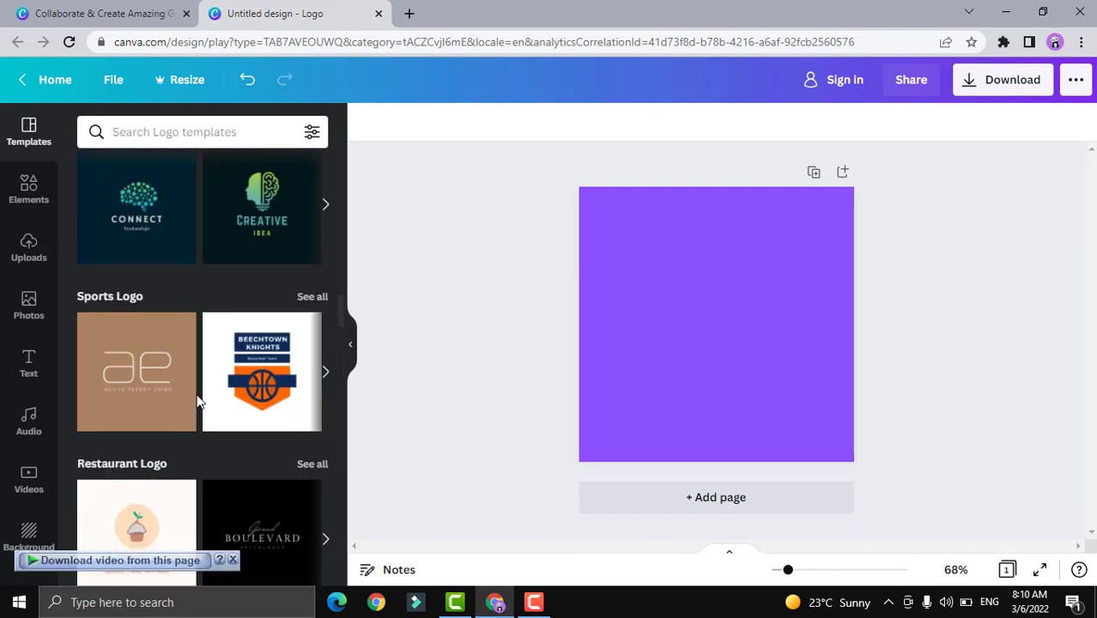
{"action": "scroll", "coordinate": [198, 398], "scroll_direction": "up", "scroll_amount": 3}
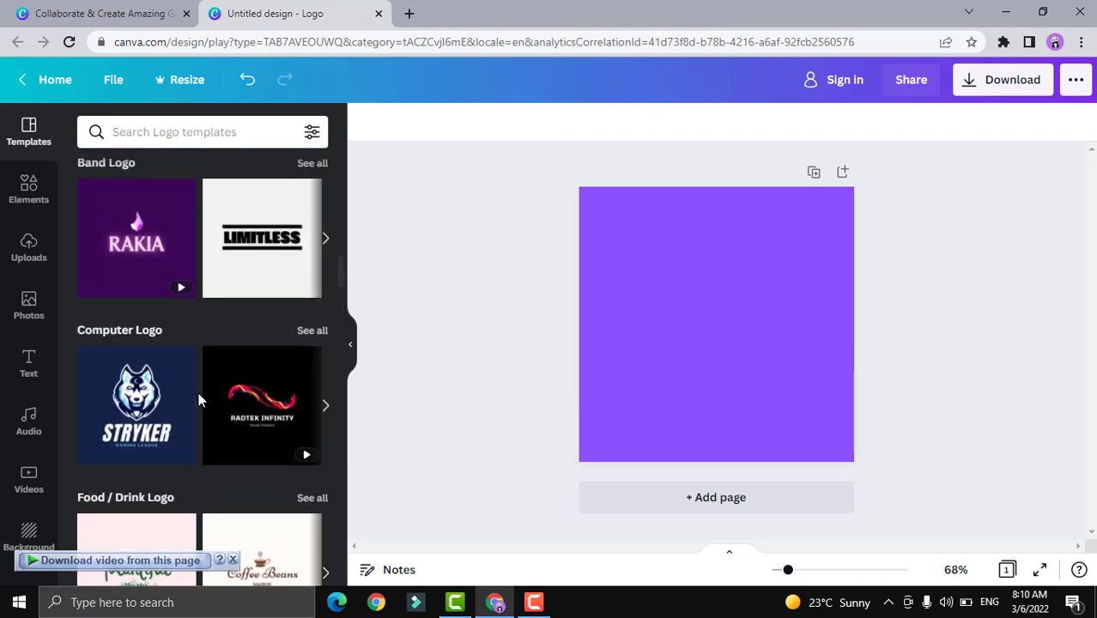
{"action": "scroll", "coordinate": [199, 399], "scroll_direction": "down", "scroll_amount": 3}
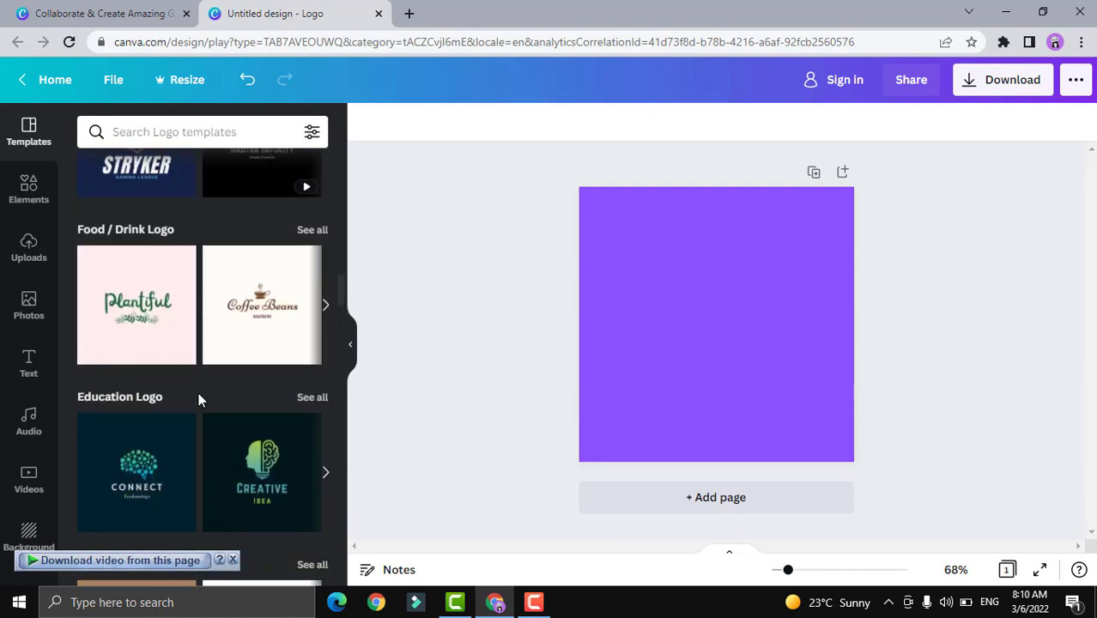
{"action": "scroll", "coordinate": [199, 392], "scroll_direction": "up", "scroll_amount": 5}
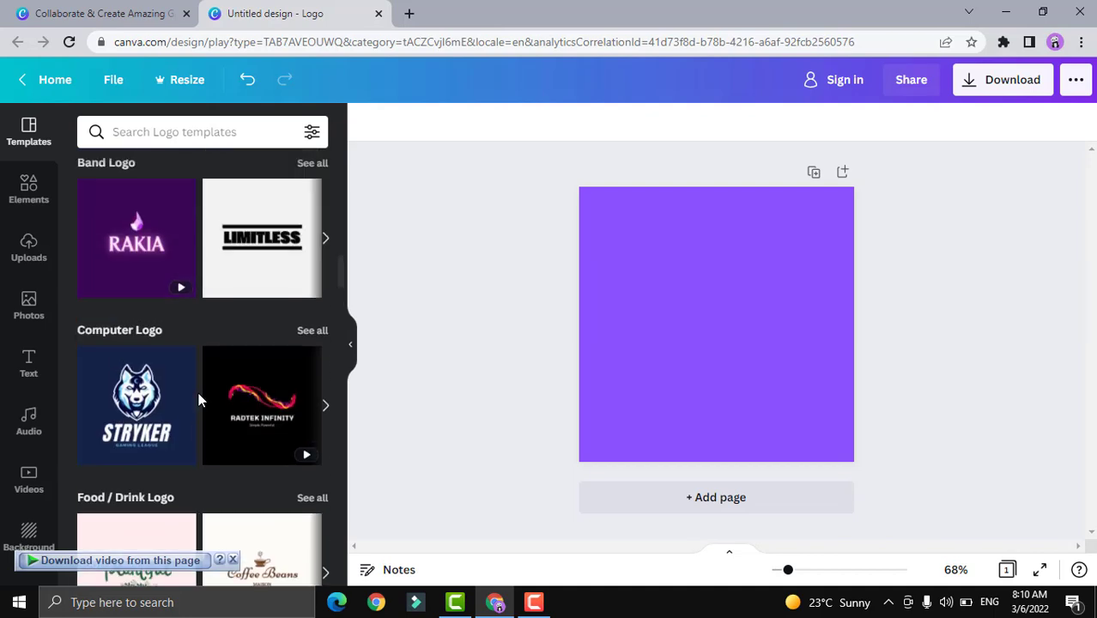
{"action": "scroll", "coordinate": [199, 399], "scroll_direction": "up", "scroll_amount": 3}
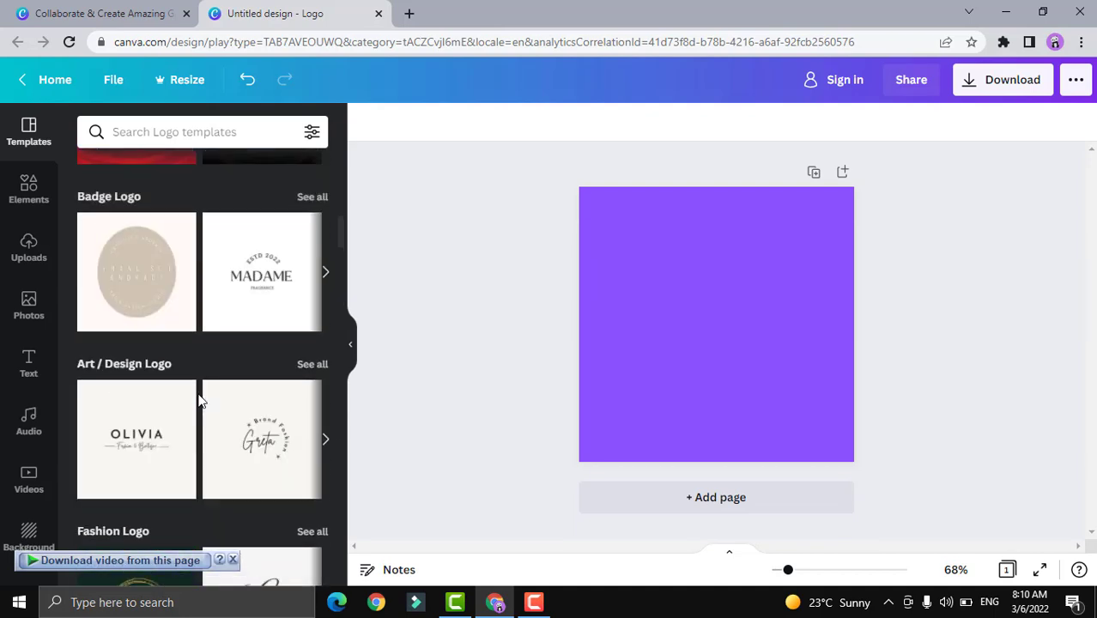
{"action": "scroll", "coordinate": [199, 400], "scroll_direction": "up", "scroll_amount": 3}
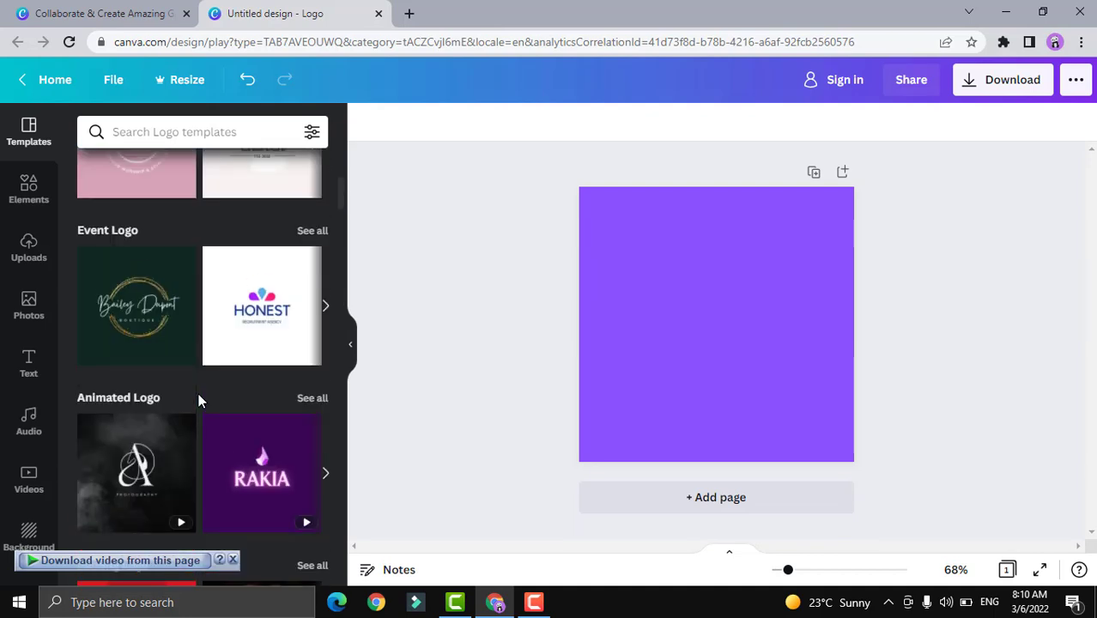
Step: Apply the white HONEST recruitment agency template from the Event Logo category to the page
{"action": "scroll", "coordinate": [198, 400], "scroll_direction": "up", "scroll_amount": 3}
{"action": "scroll", "coordinate": [198, 399], "scroll_direction": "down", "scroll_amount": 3}
{"action": "left_click", "coordinate": [260, 332]}
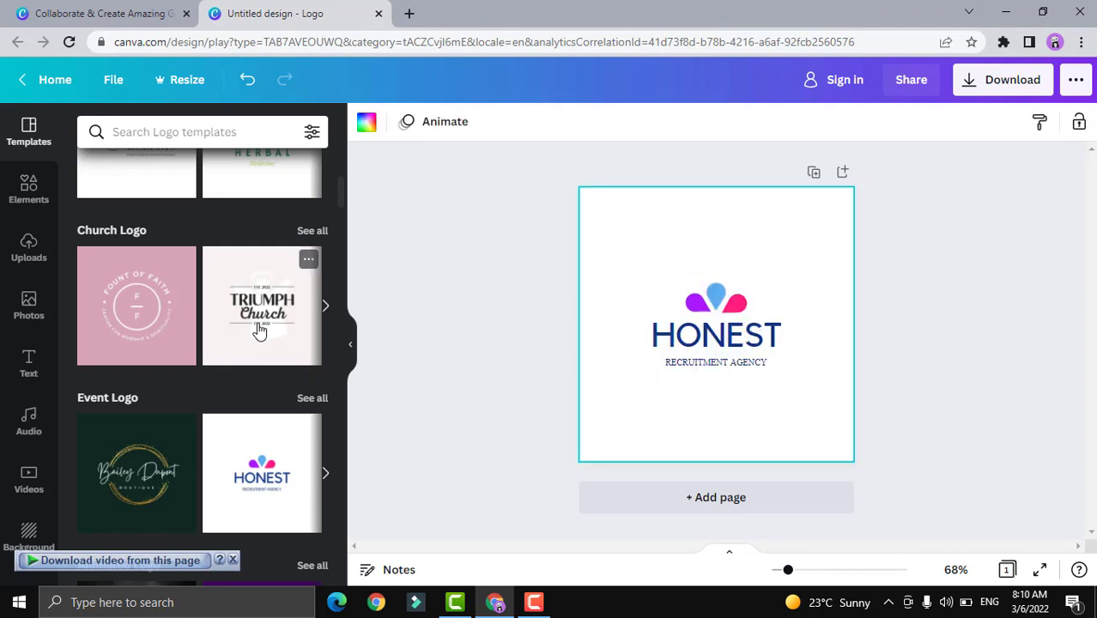
{"action": "left_click", "coordinate": [943, 320]}
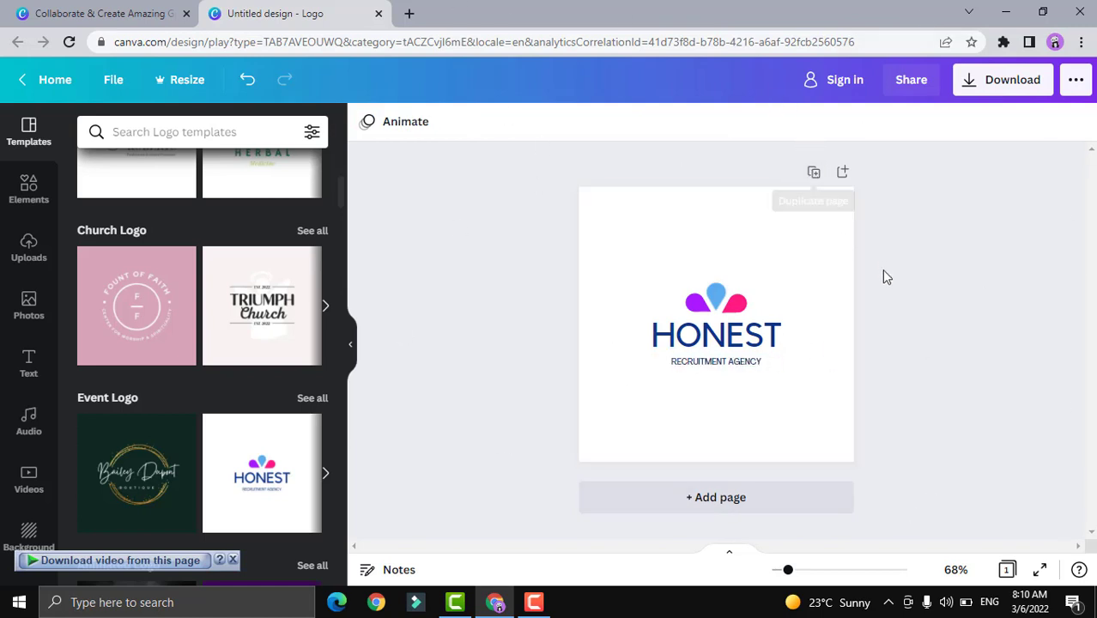
Step: Try purple, light blue, turquoise, yellow and darker gray page backgrounds, set the background to light gray, and dismiss the sign-up prompt
{"action": "left_click", "coordinate": [703, 307]}
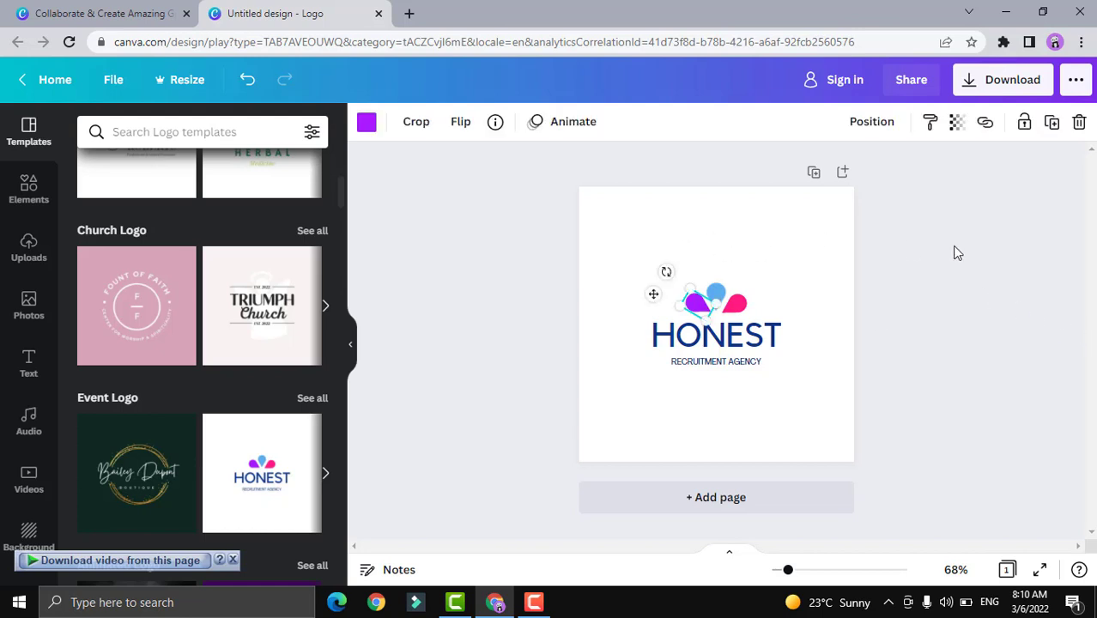
{"action": "left_click", "coordinate": [838, 249]}
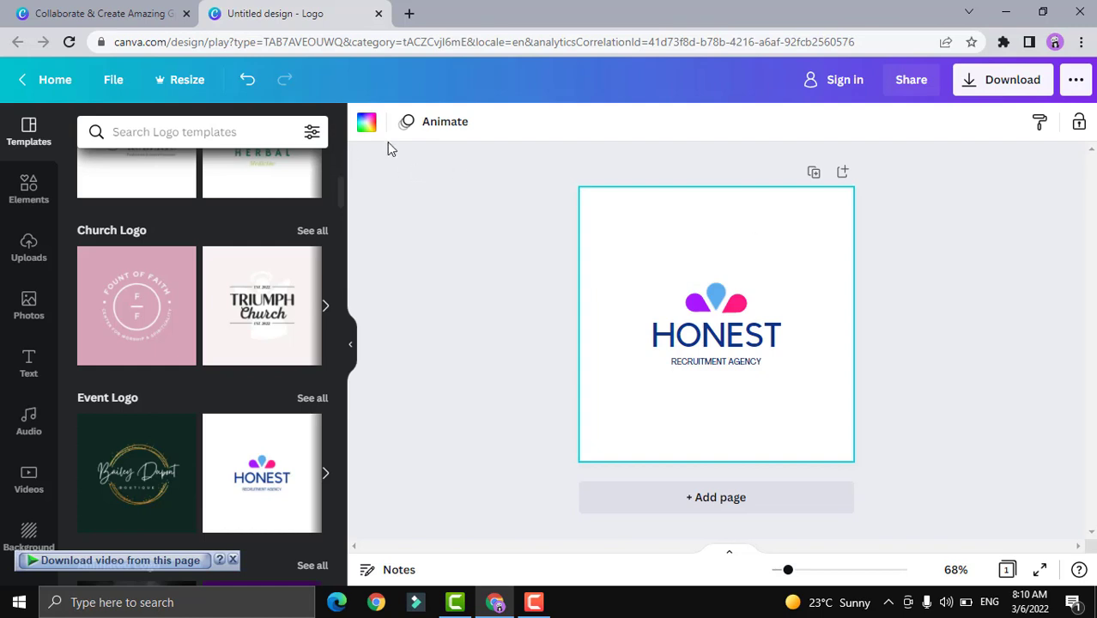
{"action": "left_click", "coordinate": [367, 124]}
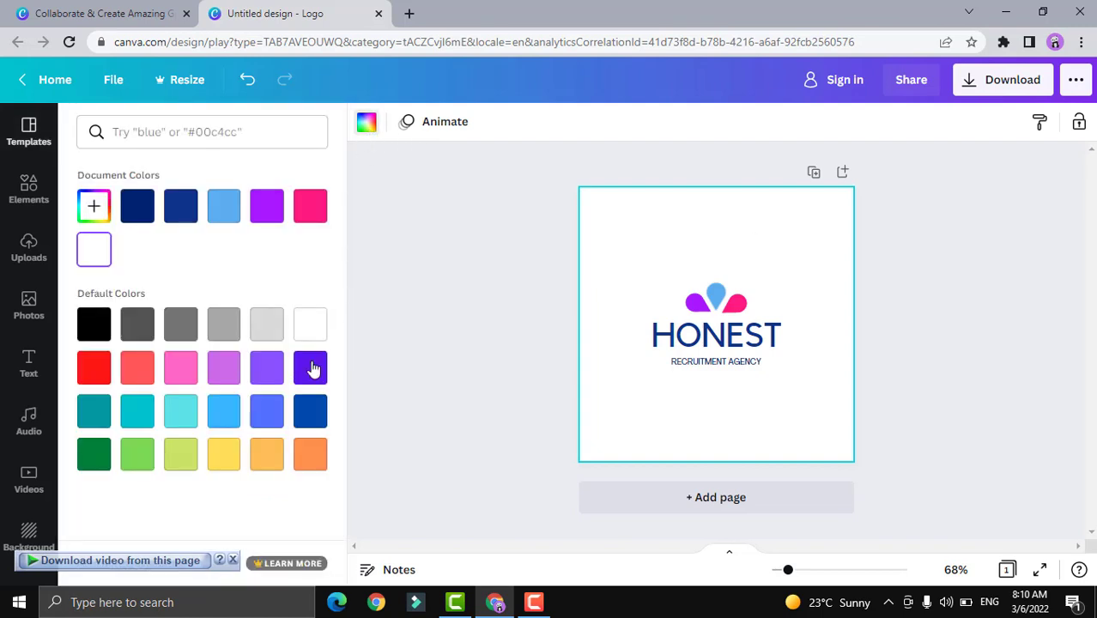
{"action": "left_click", "coordinate": [272, 381]}
{"action": "left_click", "coordinate": [219, 414]}
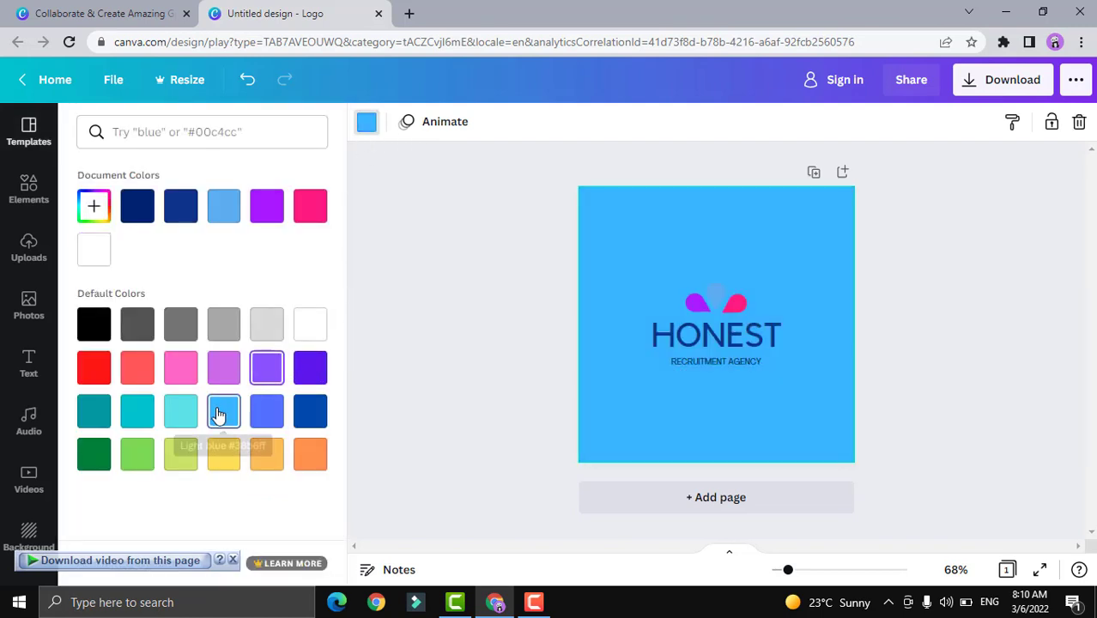
{"action": "left_click", "coordinate": [179, 416]}
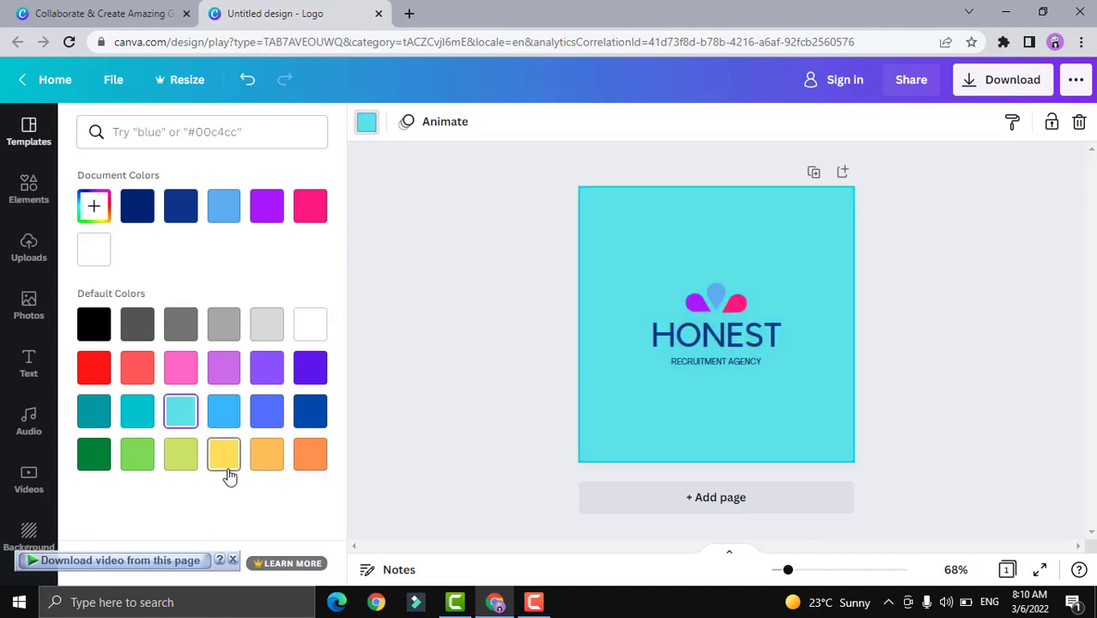
{"action": "left_click", "coordinate": [225, 458]}
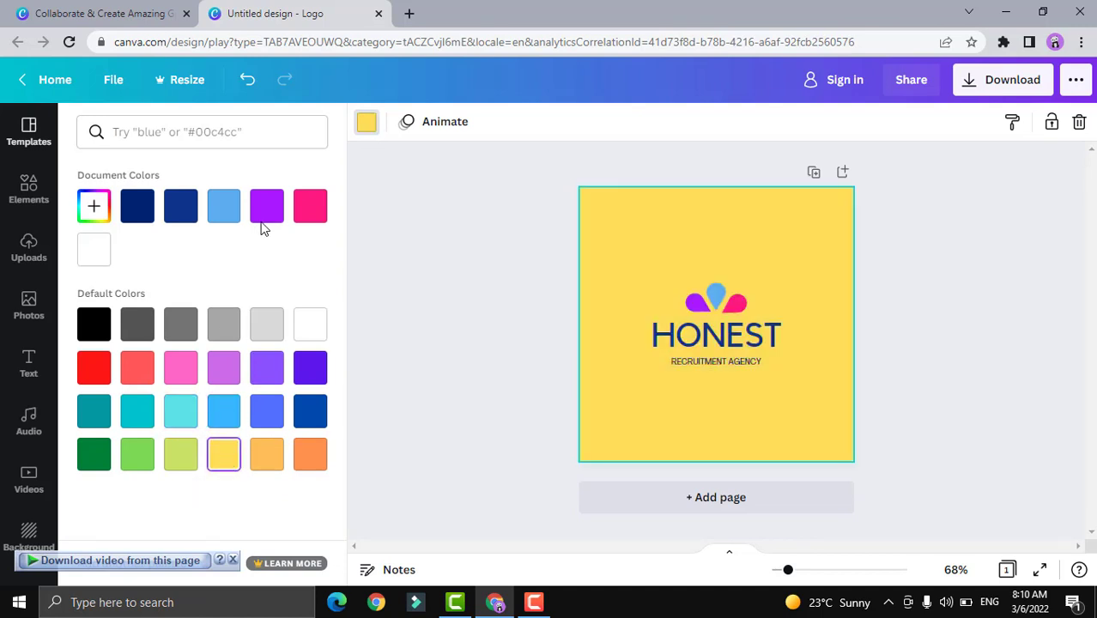
{"action": "left_click", "coordinate": [134, 333]}
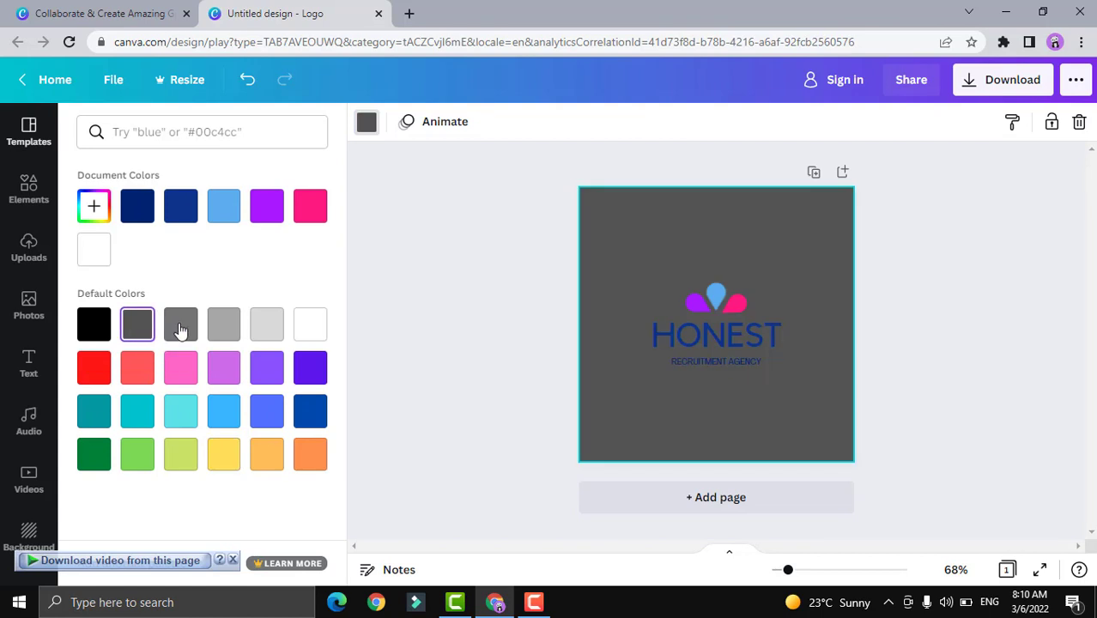
{"action": "left_click", "coordinate": [181, 325]}
{"action": "left_click", "coordinate": [225, 328]}
{"action": "left_click", "coordinate": [273, 330]}
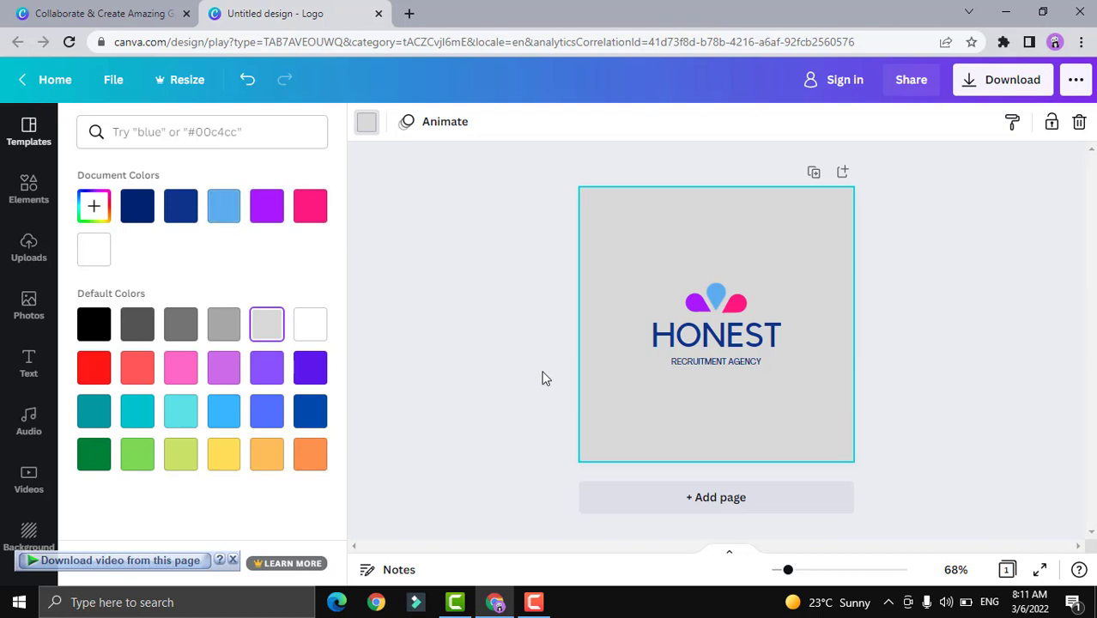
{"action": "left_click", "coordinate": [942, 288]}
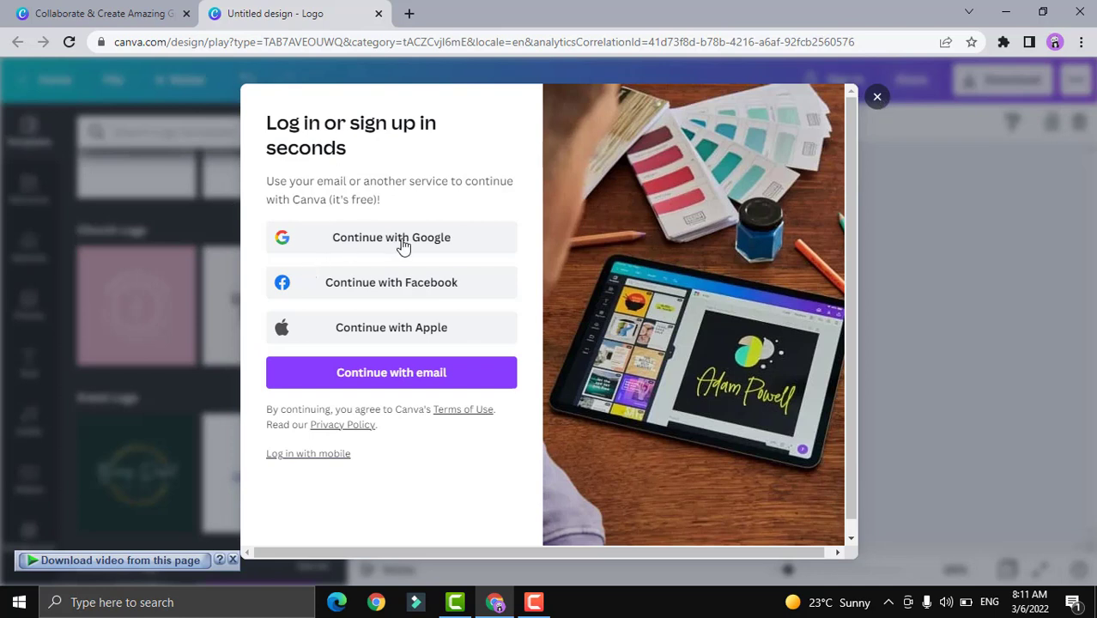
{"action": "left_click", "coordinate": [877, 100]}
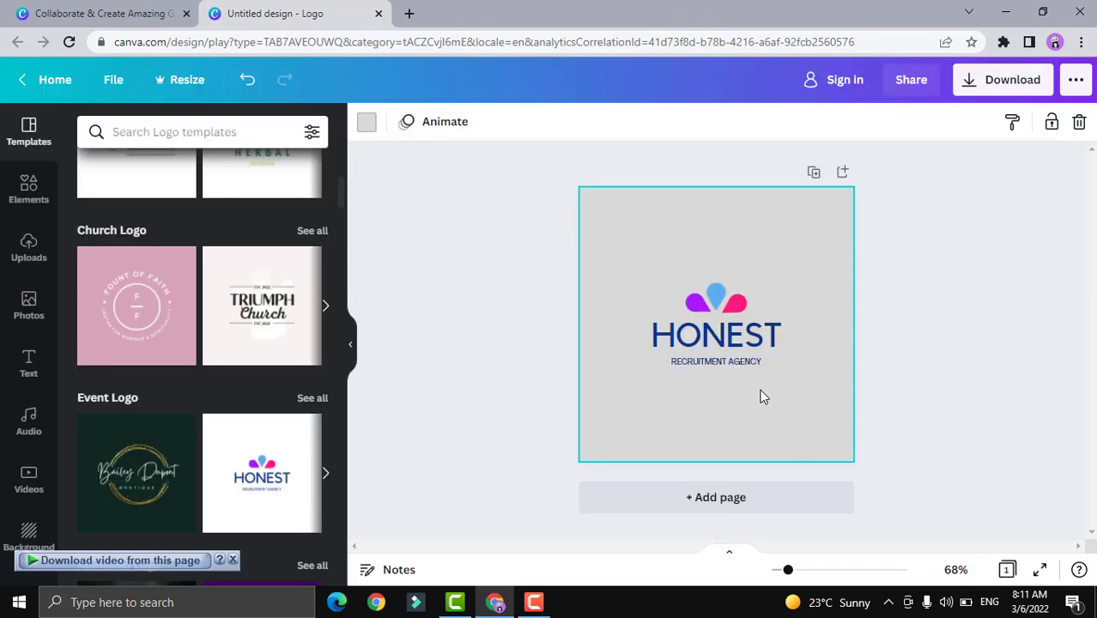
Step: Replace the logo's main title text HONEST with AHAD
{"action": "left_click", "coordinate": [780, 337]}
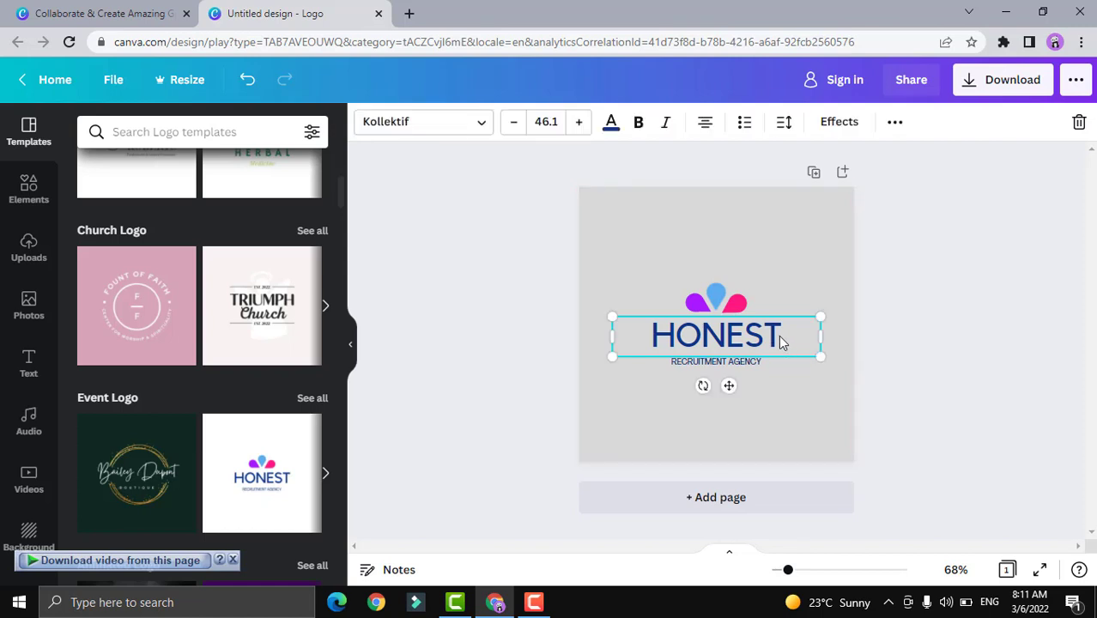
{"action": "left_click", "coordinate": [780, 336]}
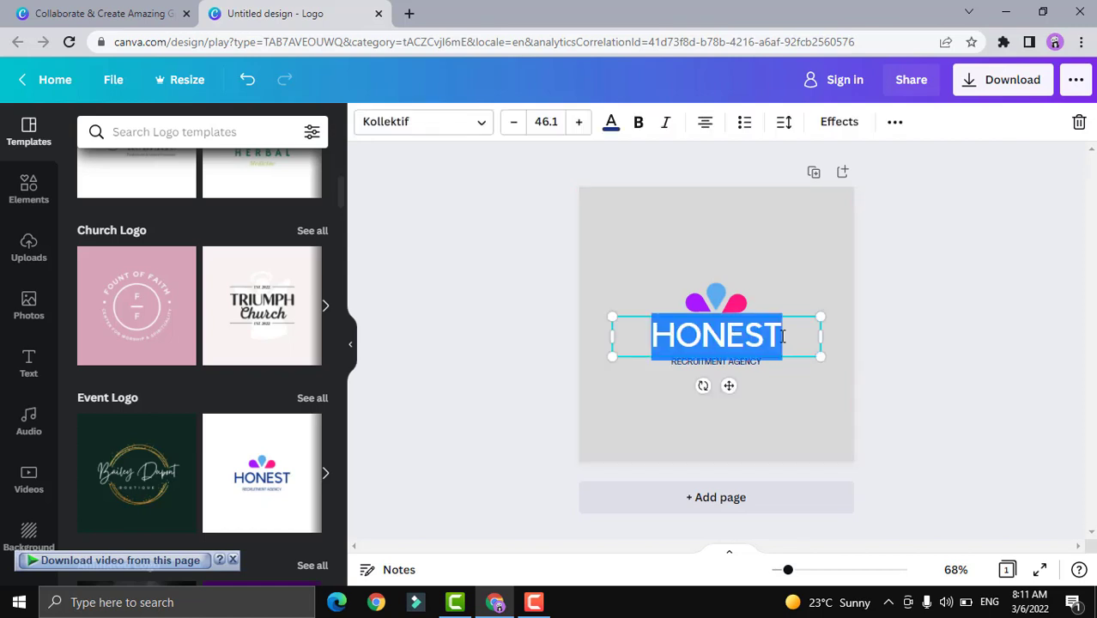
{"action": "type", "text": "A"}
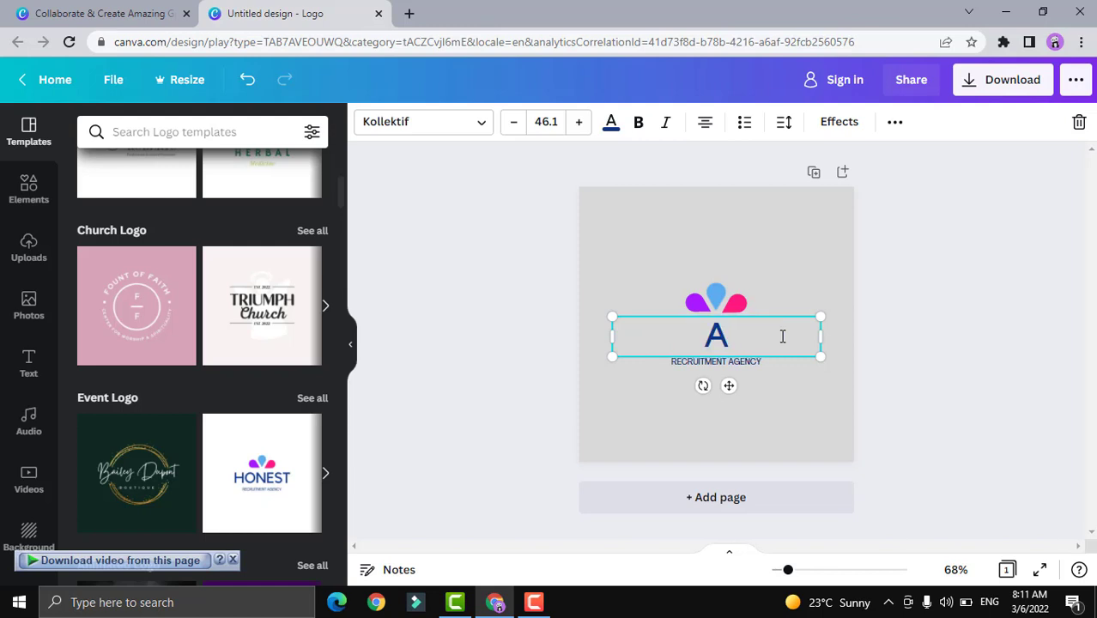
{"action": "type", "text": "HAD"}
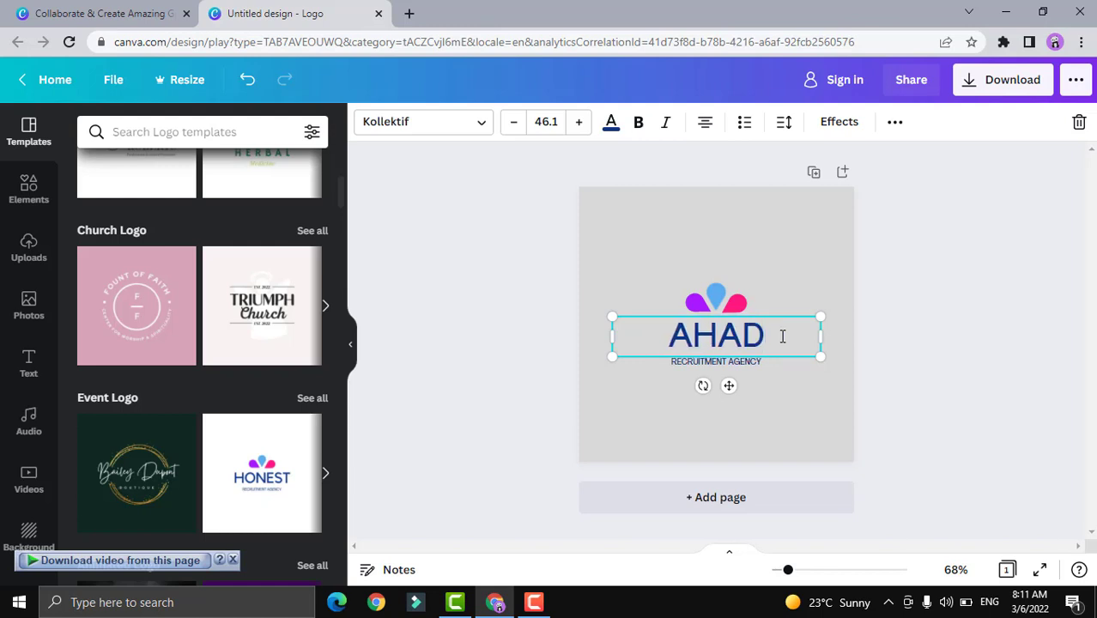
{"action": "left_click", "coordinate": [927, 282]}
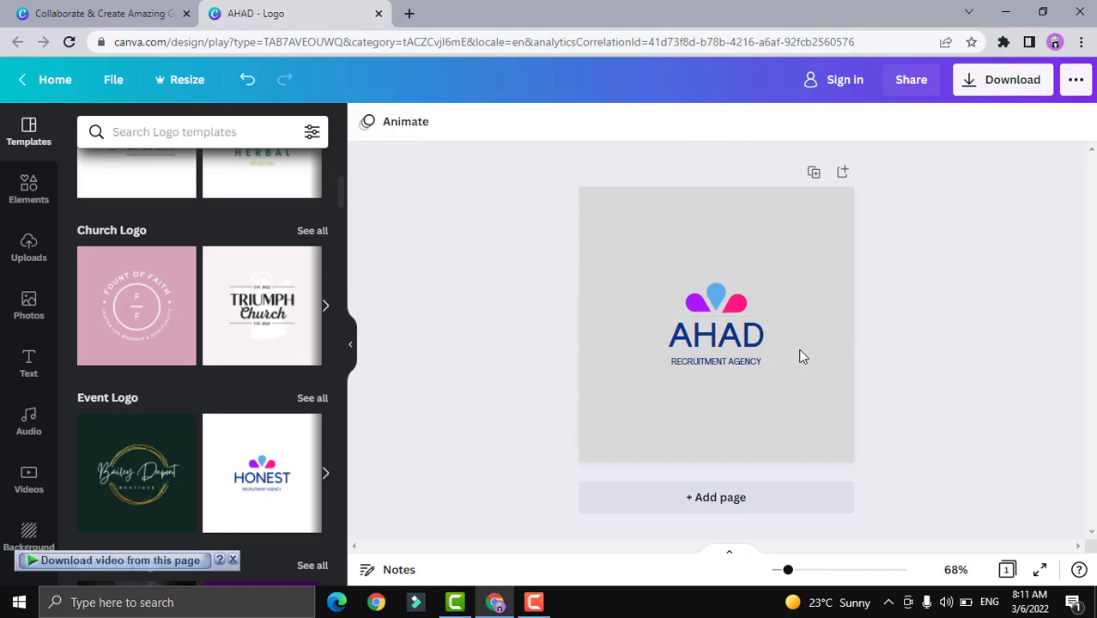
Step: Replace the RECRUITMENT AGENCY subtitle under the logo title with COMPANY
{"action": "left_click", "coordinate": [742, 362]}
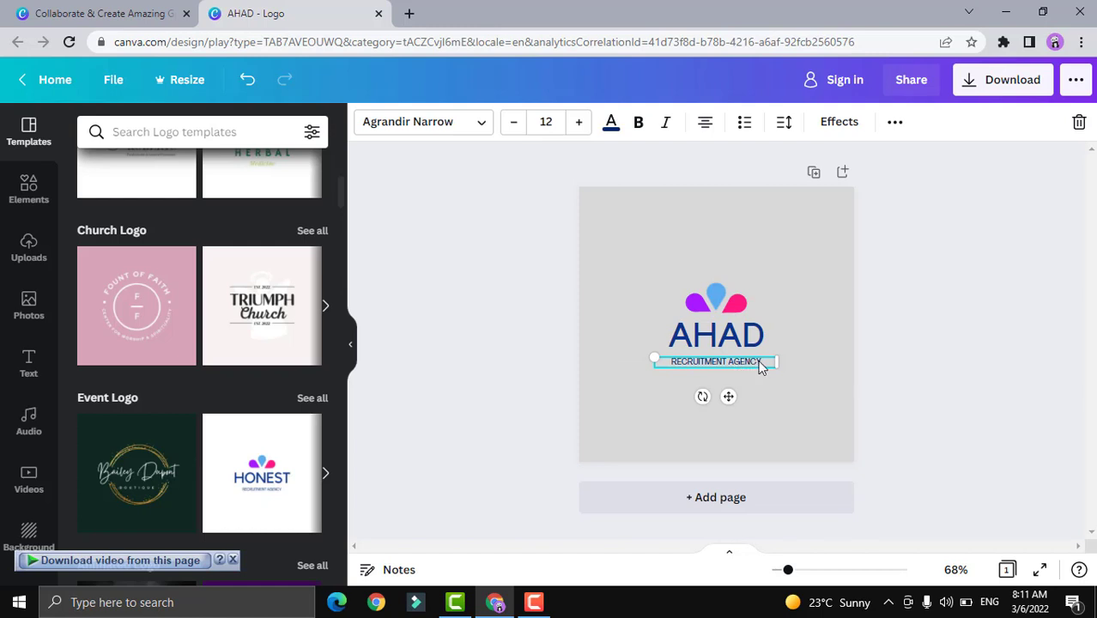
{"action": "double_click", "coordinate": [762, 363]}
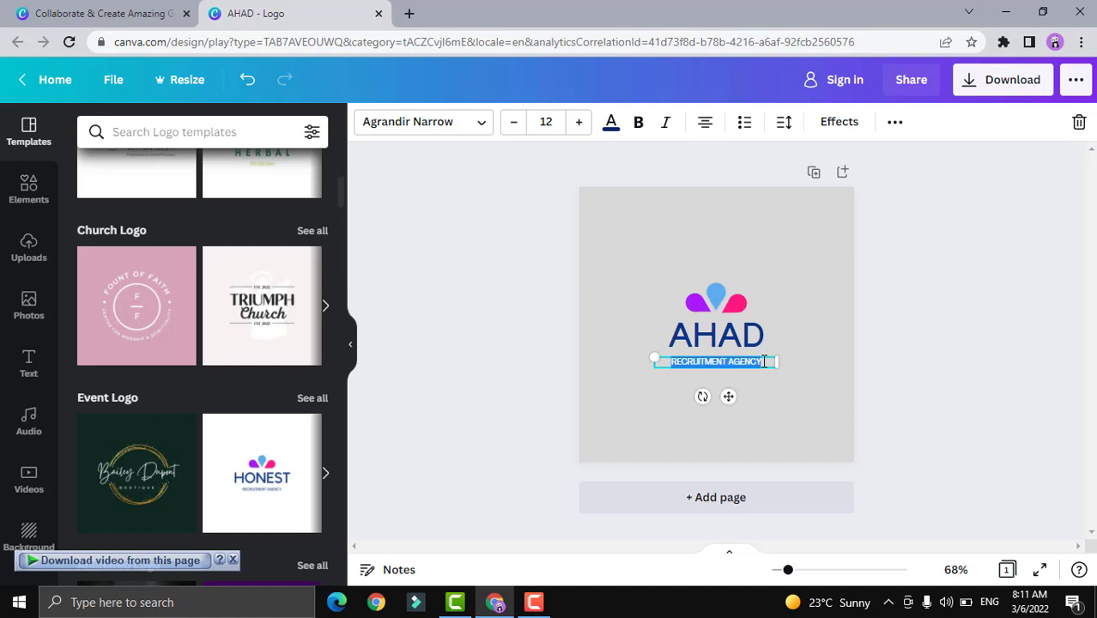
{"action": "type", "text": "COMP"}
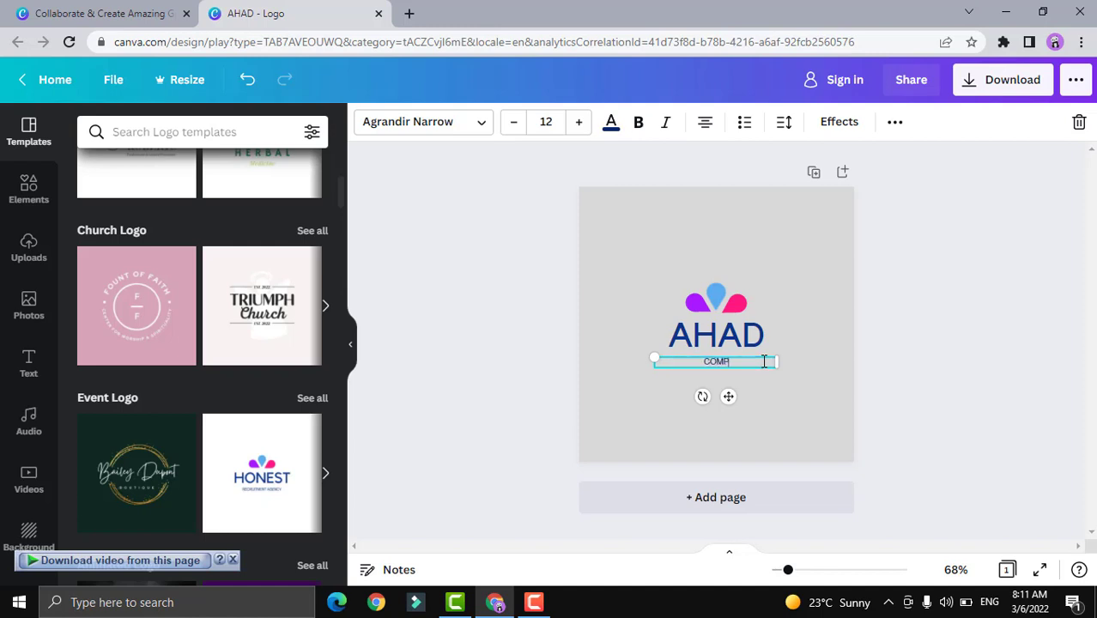
{"action": "type", "text": "ANY"}
{"action": "left_click", "coordinate": [940, 350]}
Step: Increase the AHAD title's font size to 47.1 and make it bold
{"action": "left_click", "coordinate": [736, 345]}
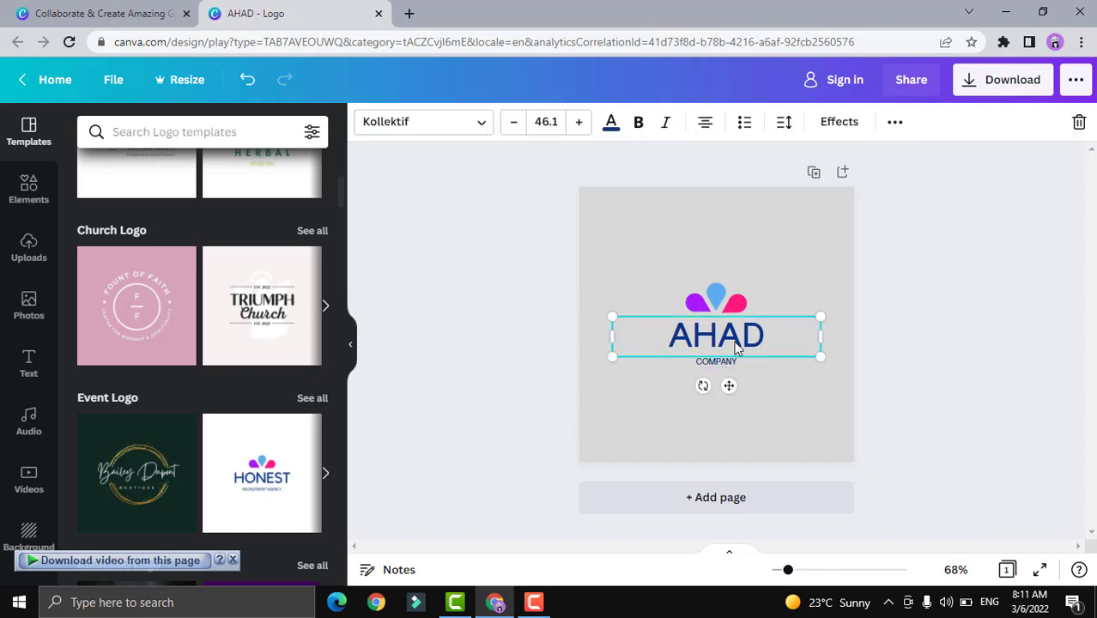
{"action": "left_click", "coordinate": [579, 124]}
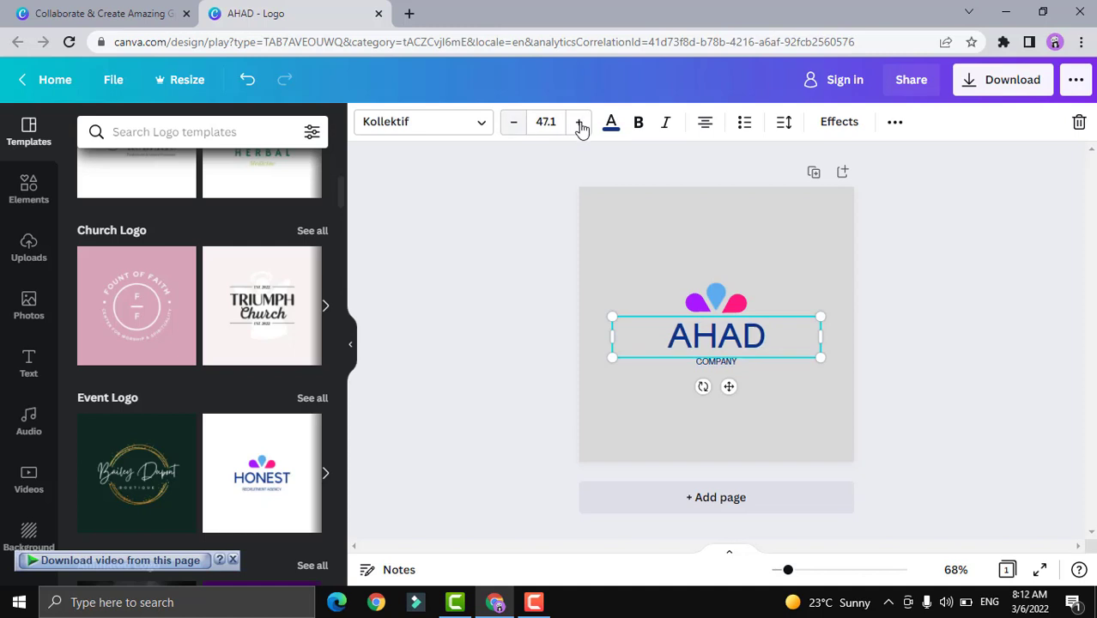
{"action": "left_click", "coordinate": [639, 125]}
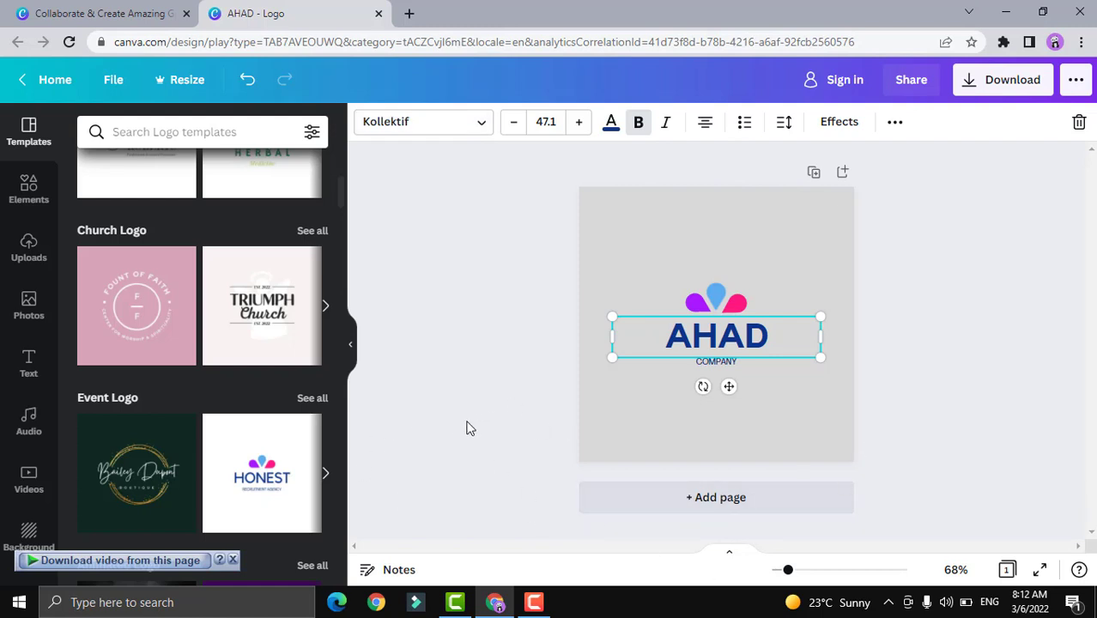
{"action": "left_click", "coordinate": [497, 420]}
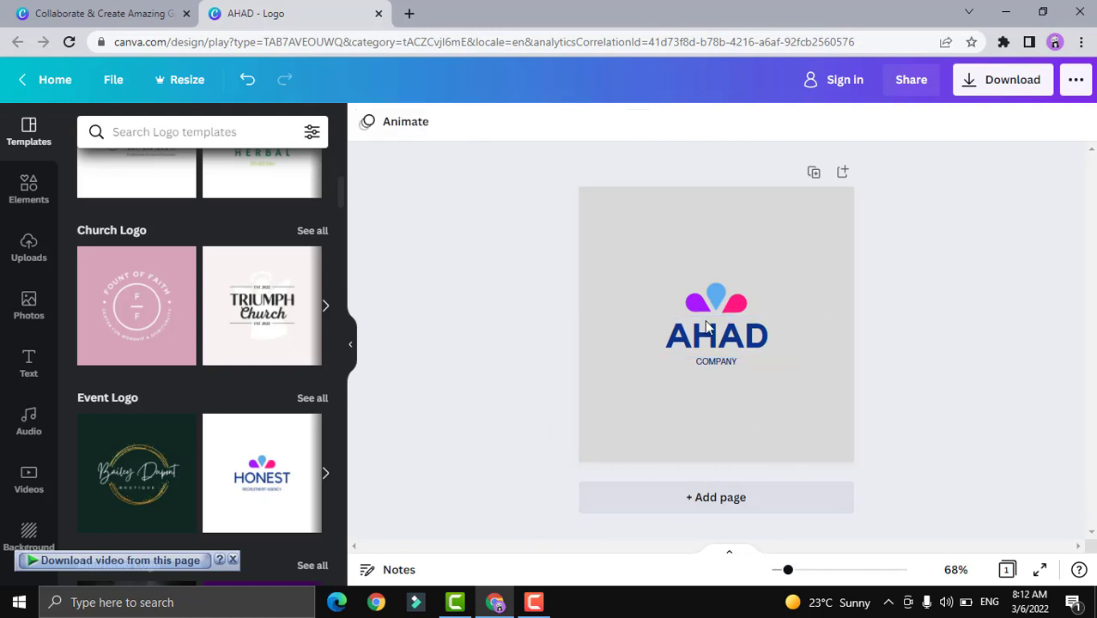
Step: Download the AHAD COMPANY logo as a PNG, dismissing the sign-up prompt and the video download overlay
{"action": "left_click", "coordinate": [973, 94]}
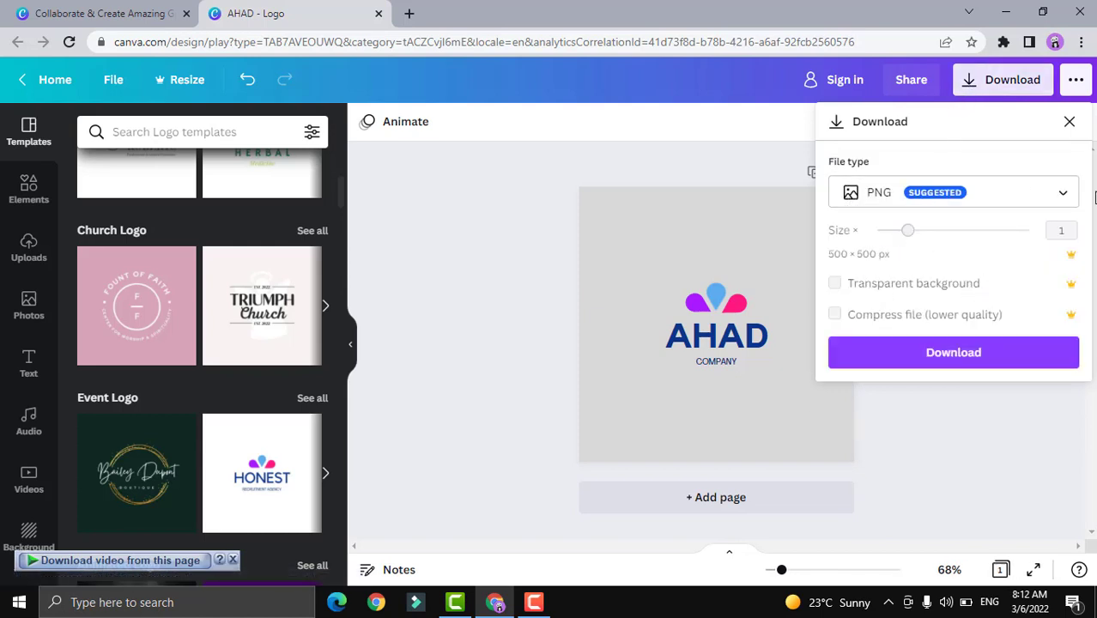
{"action": "left_click", "coordinate": [1062, 195]}
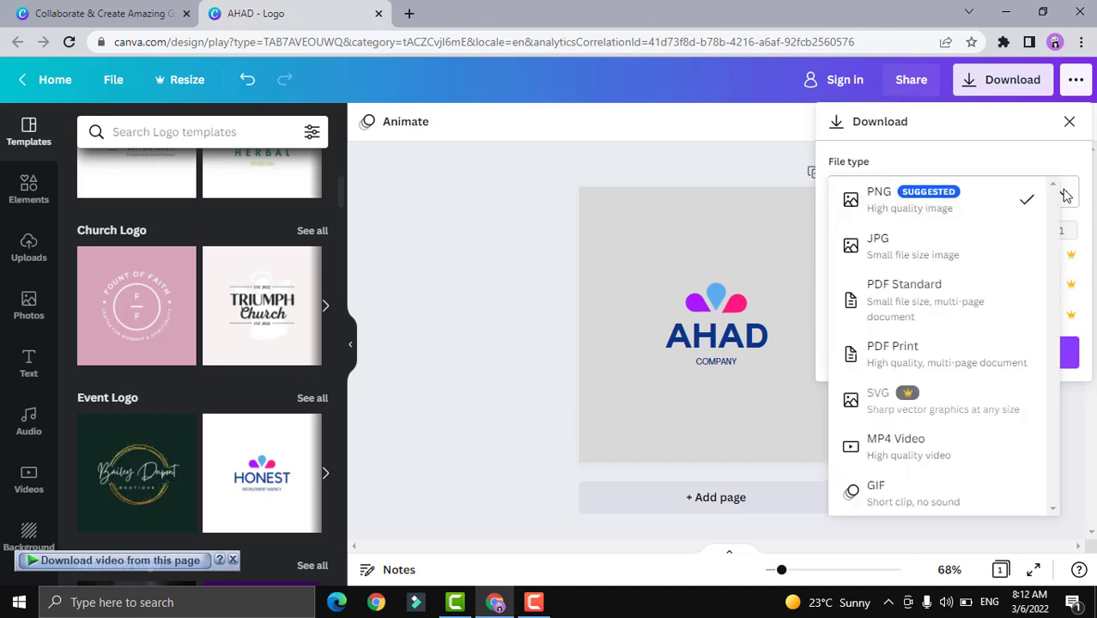
{"action": "left_click", "coordinate": [1065, 196]}
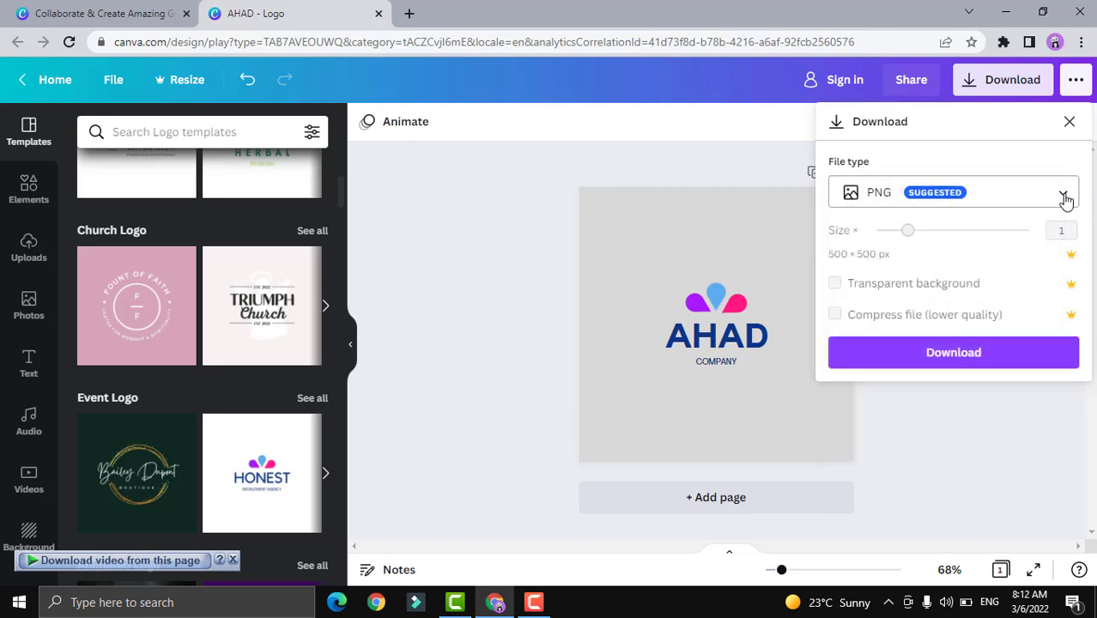
{"action": "left_click", "coordinate": [963, 359]}
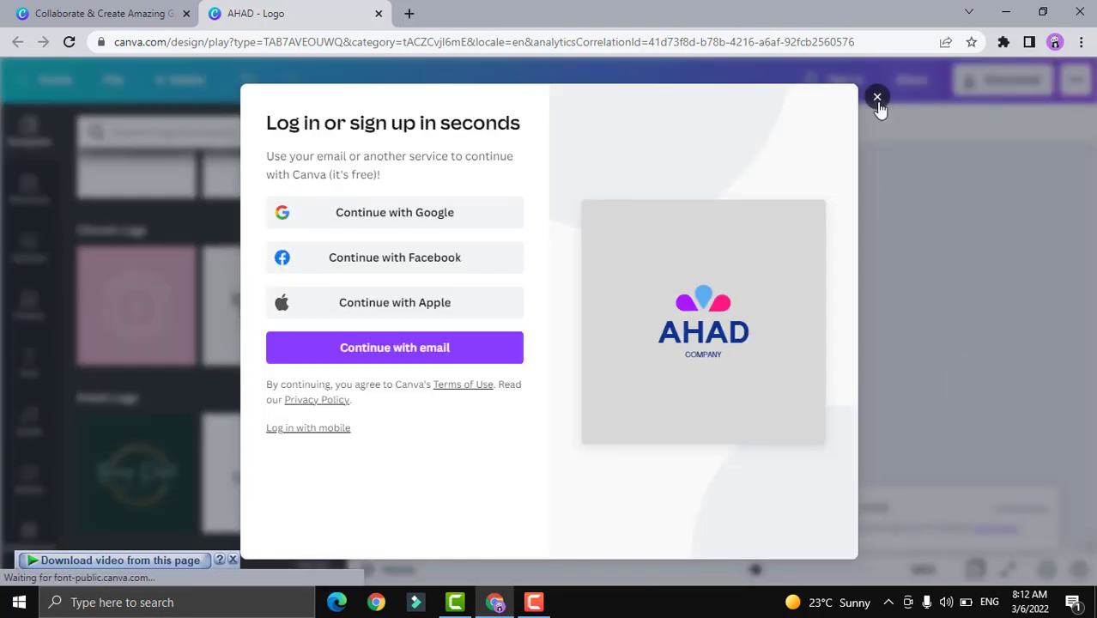
{"action": "left_click", "coordinate": [878, 99]}
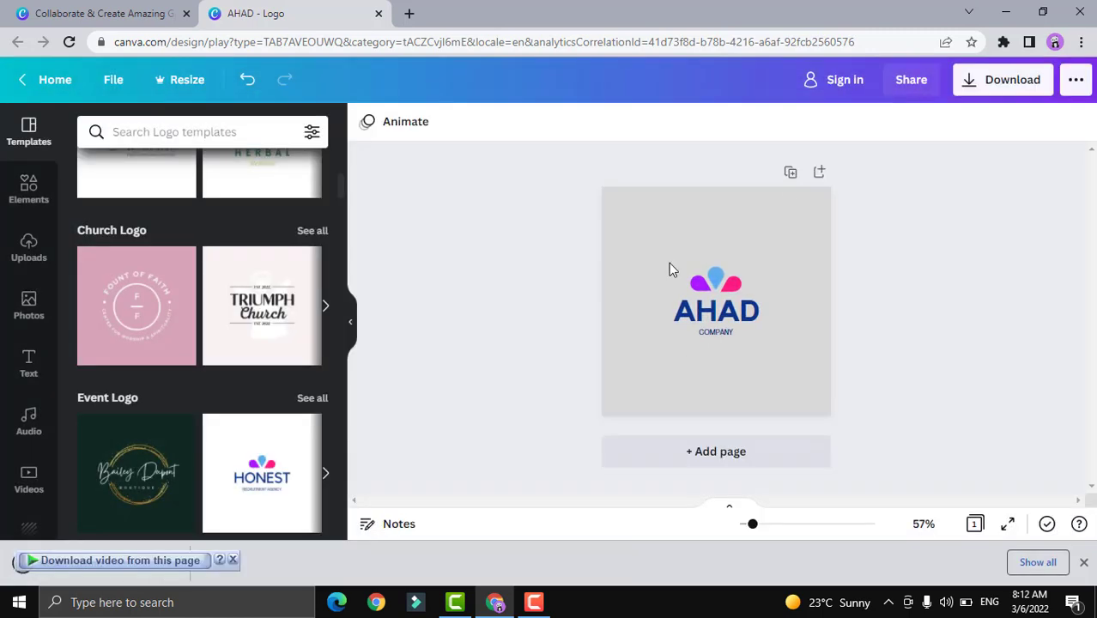
{"action": "left_click", "coordinate": [232, 560]}
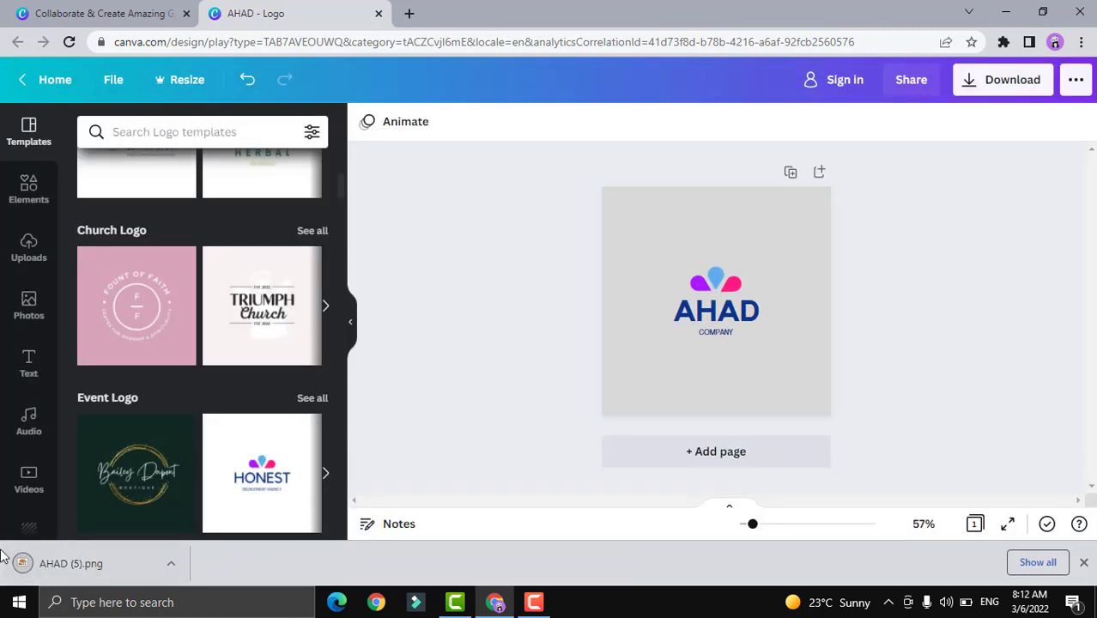
{"action": "left_click", "coordinate": [1006, 12]}
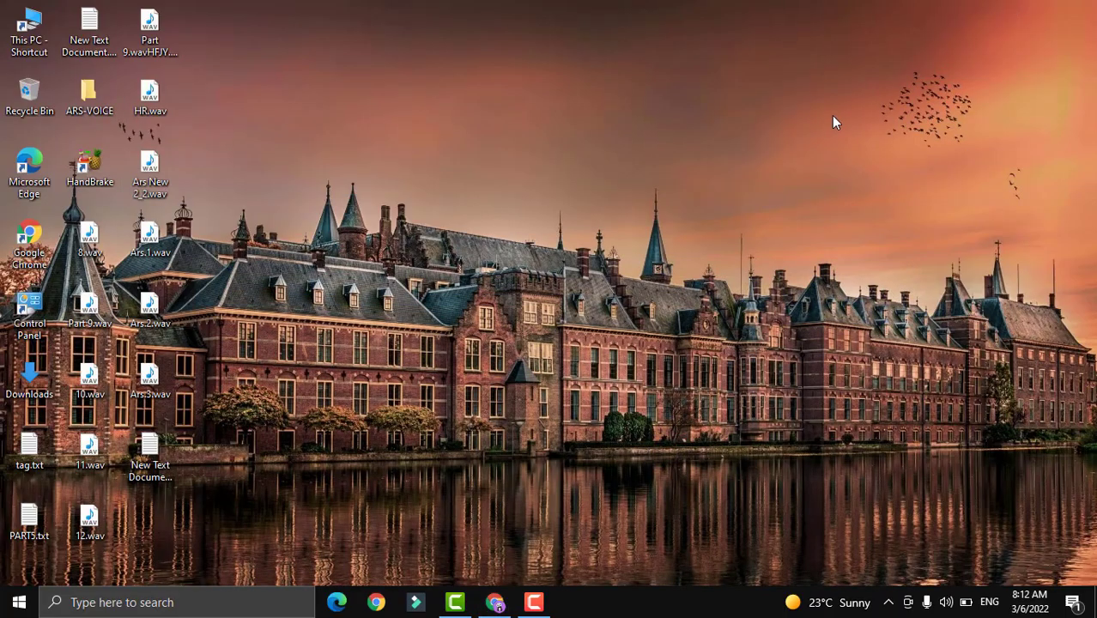
{"action": "left_click", "coordinate": [495, 602]}
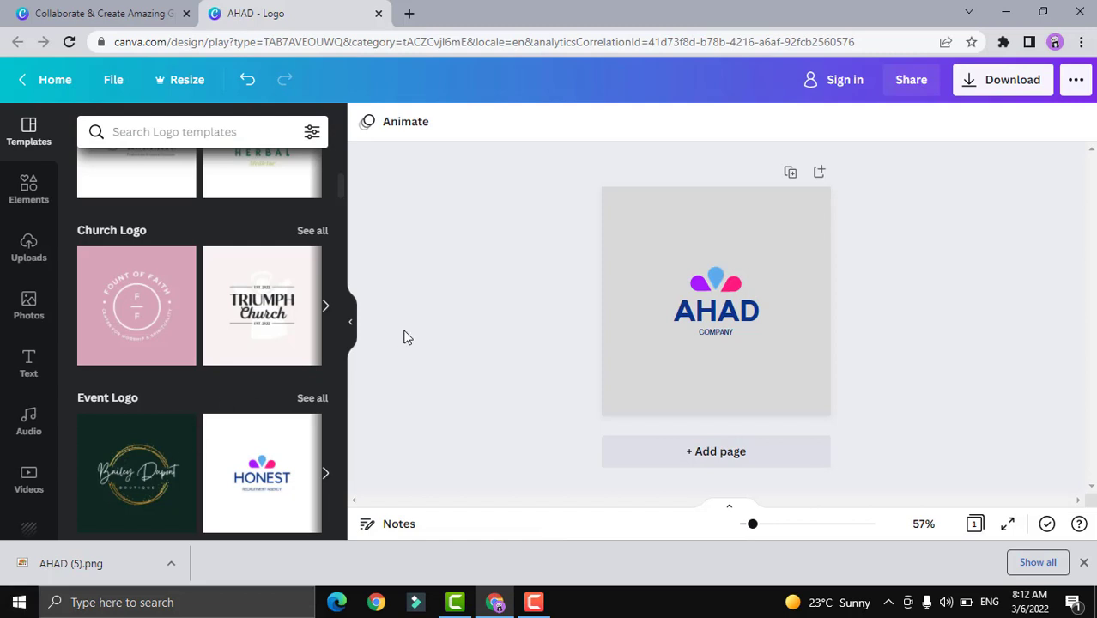